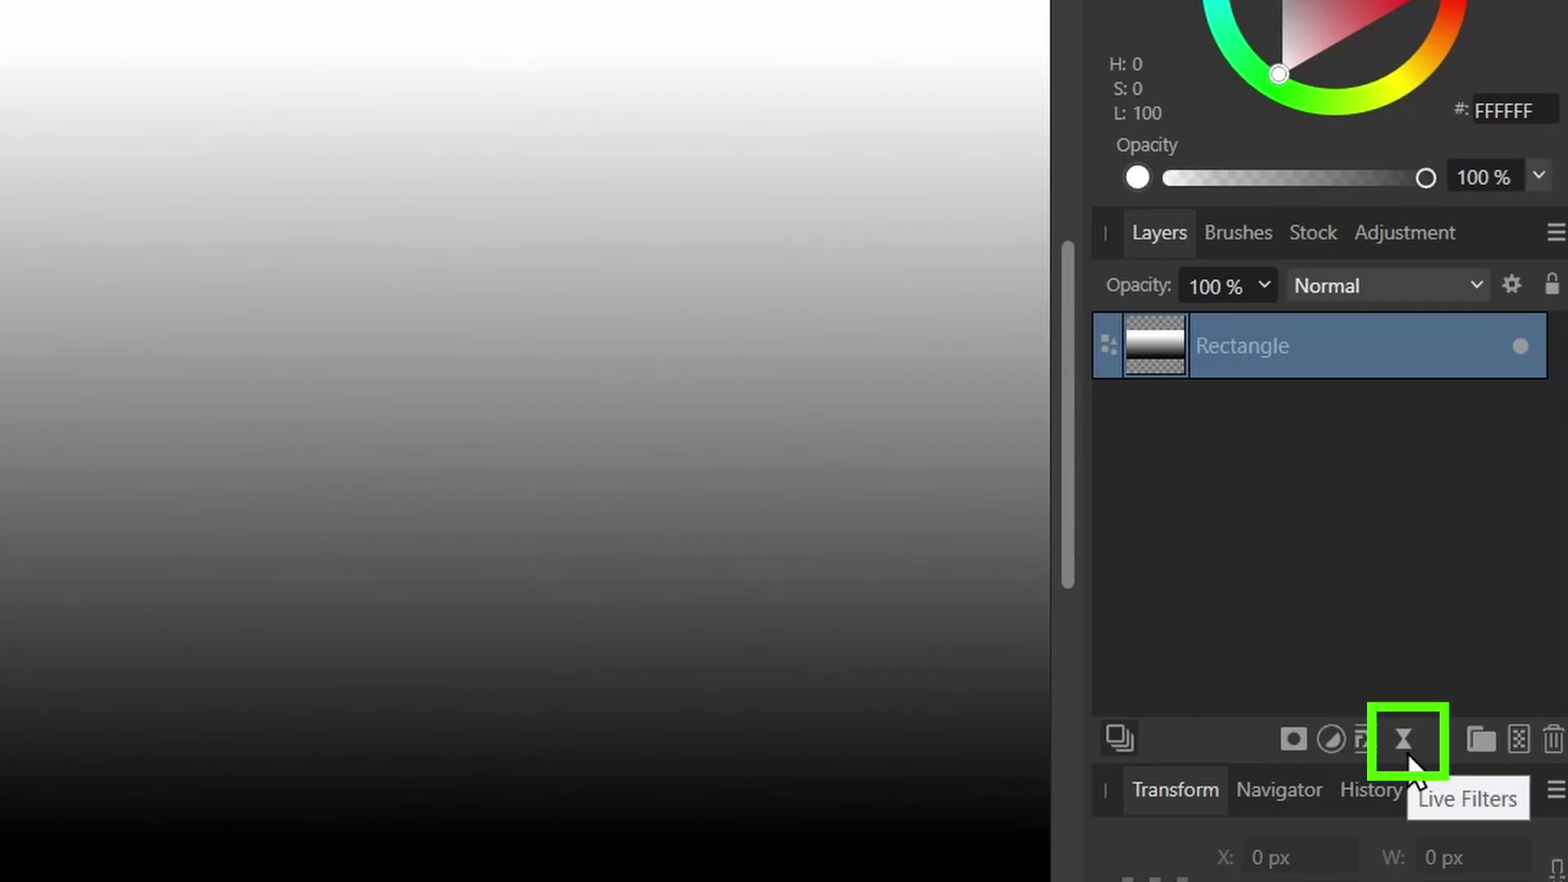
- Apply a live Halftone filter to the gradient rectangle in Affinity Photo
click(1408, 757)
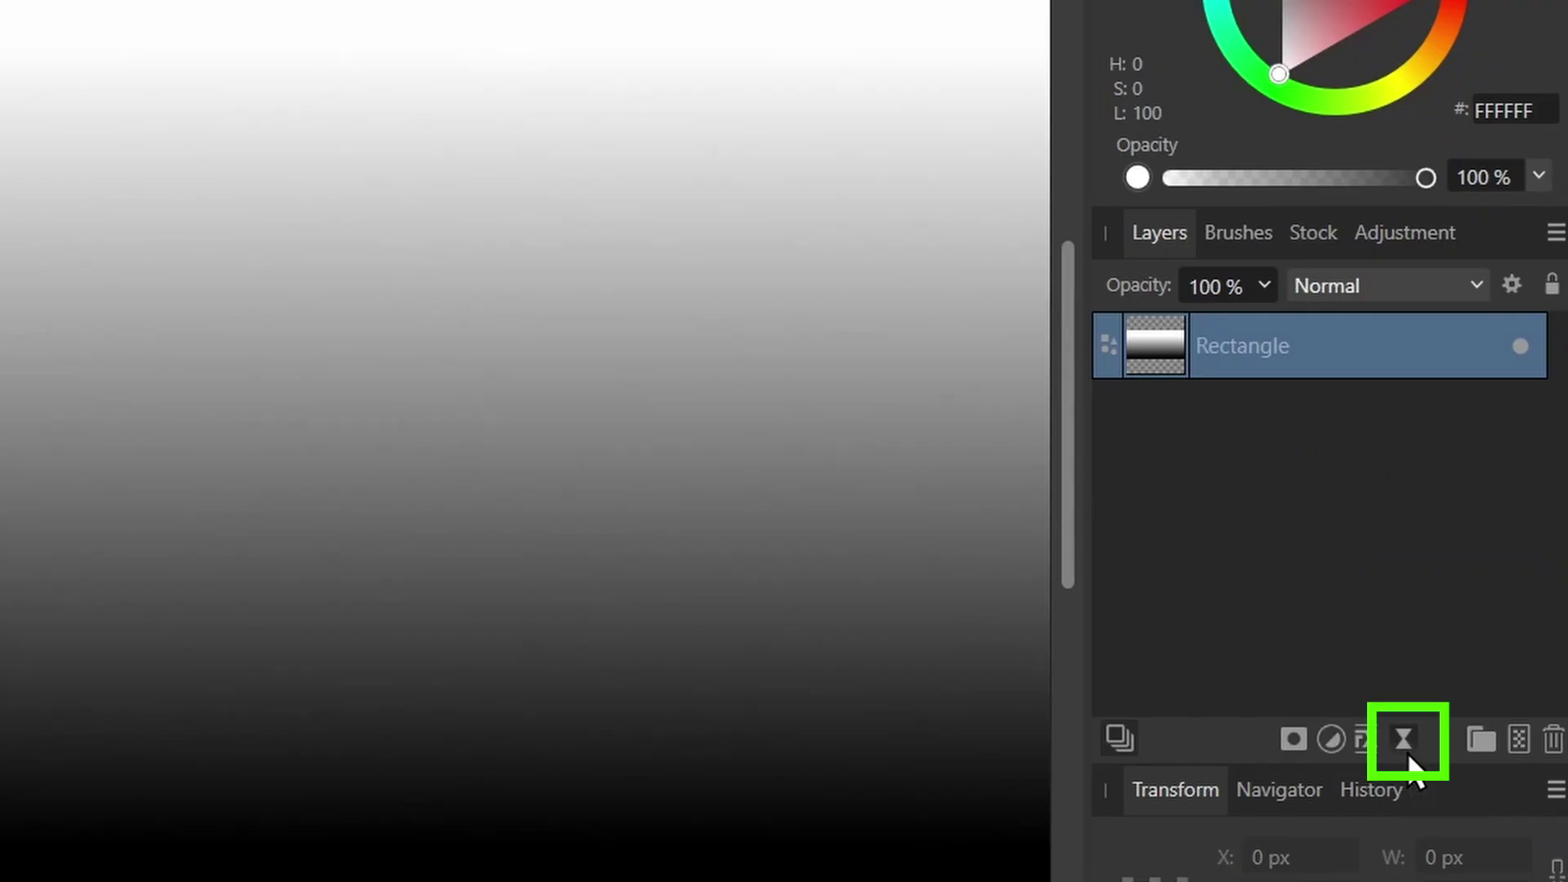
click(1343, 572)
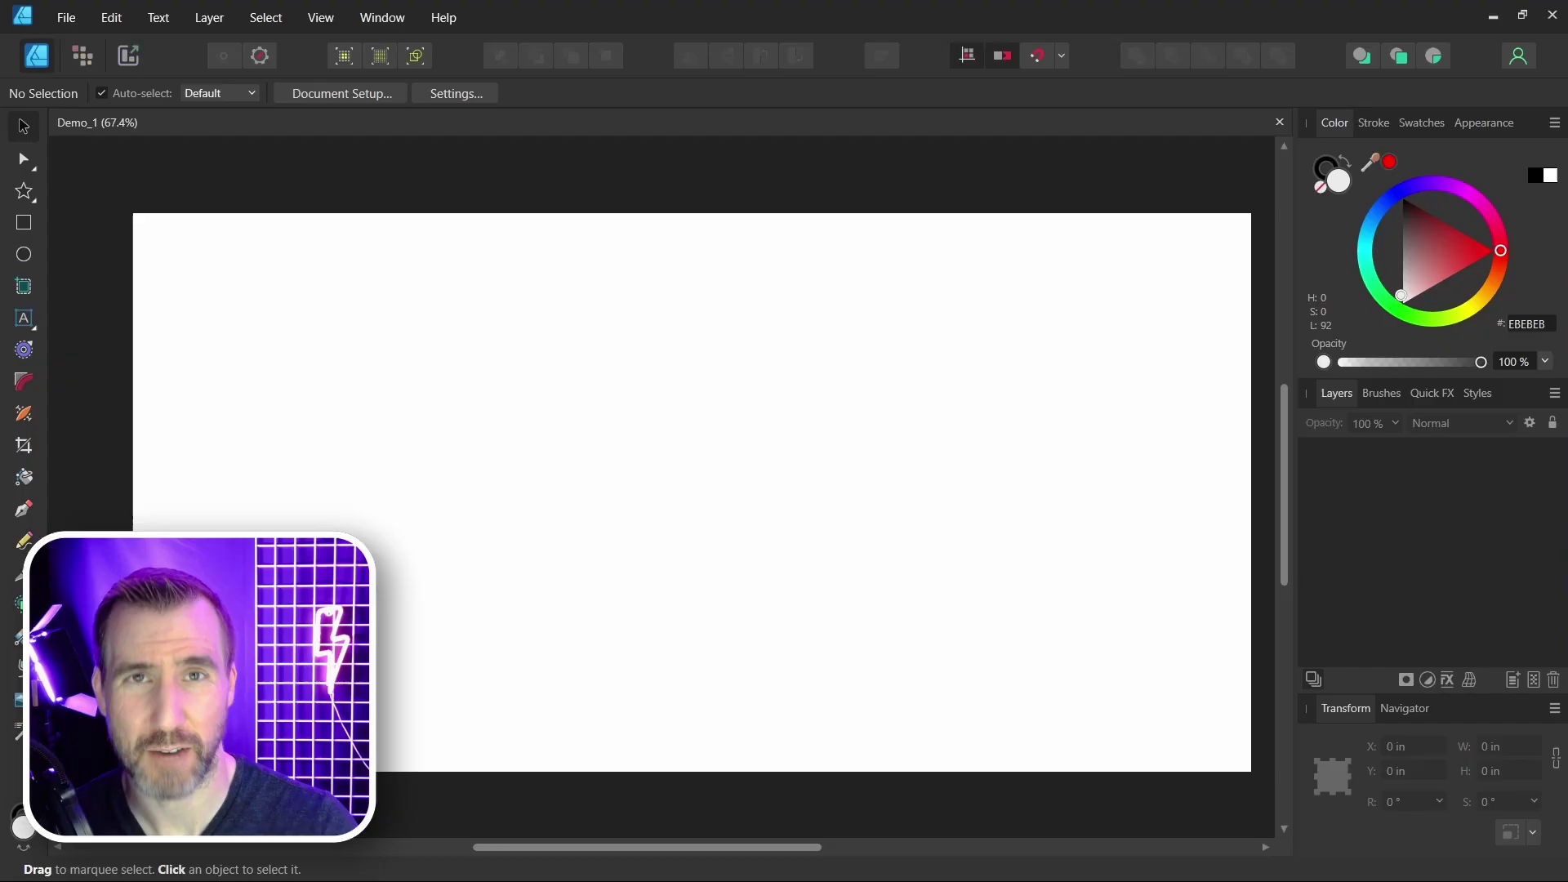
- Draw a small black 0.483 in circle near the page's top-left corner
key(e)
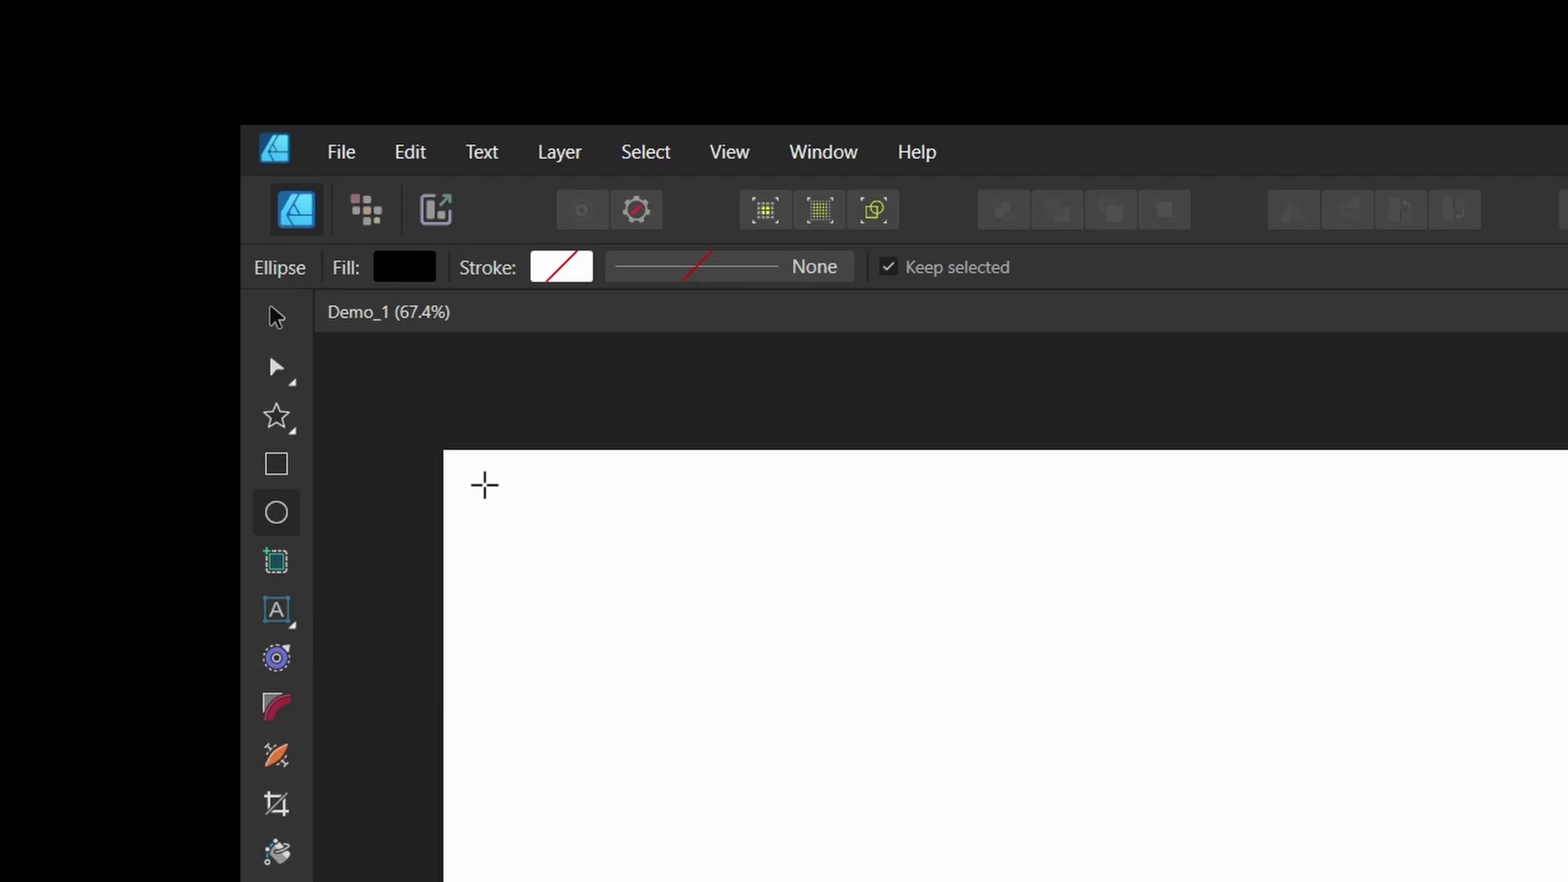
drag(484, 485, 517, 519)
key(v)
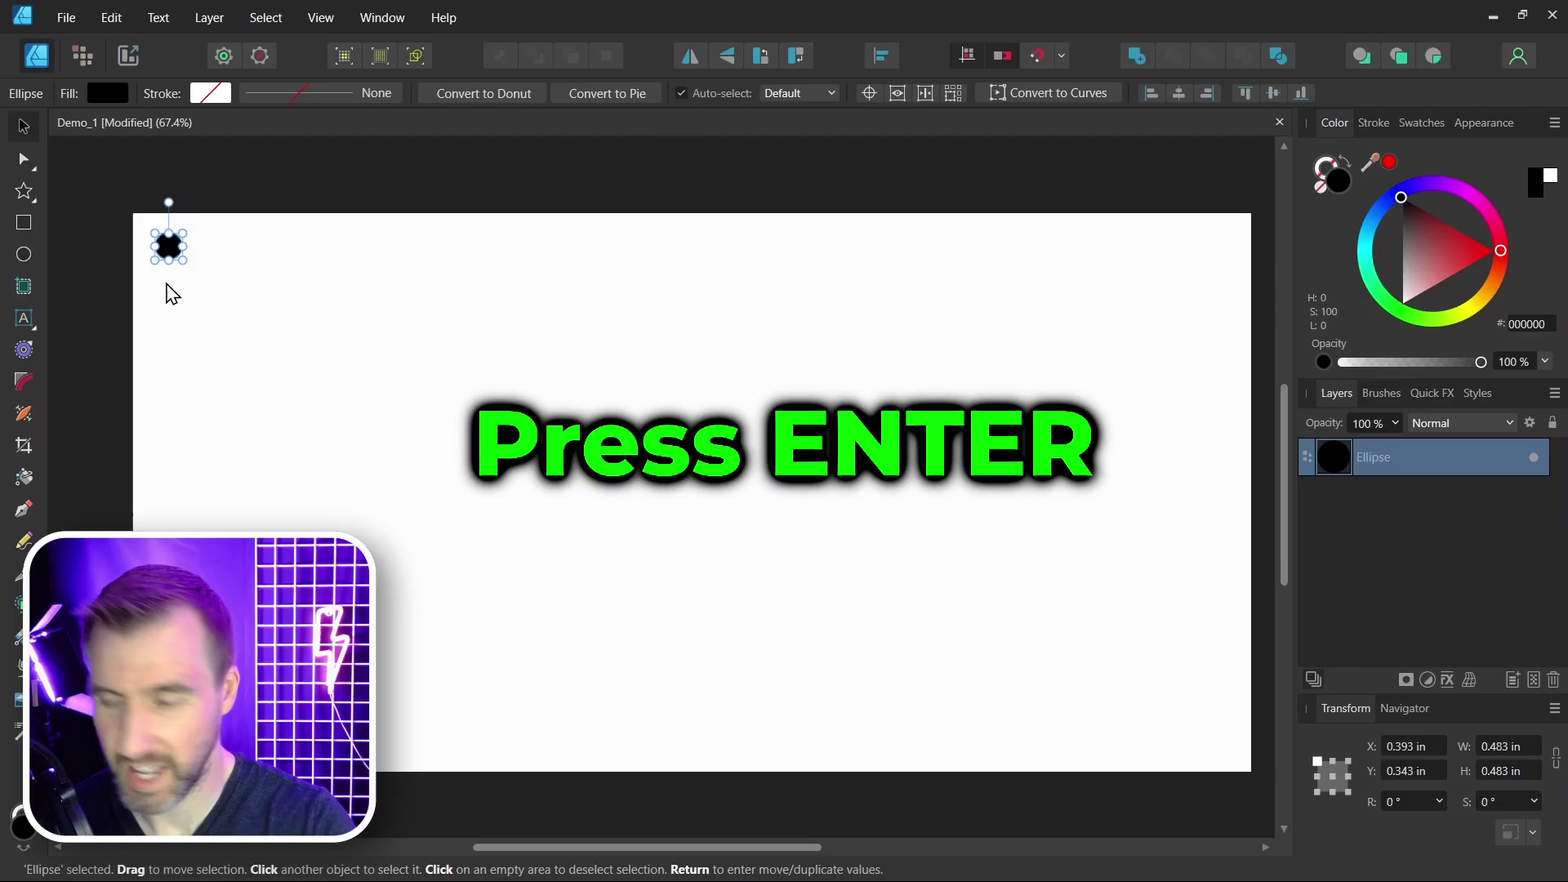
- Preview 20 duplicates of the circle spaced 0.9 in apart horizontally in Move / Duplicate
key(Return)
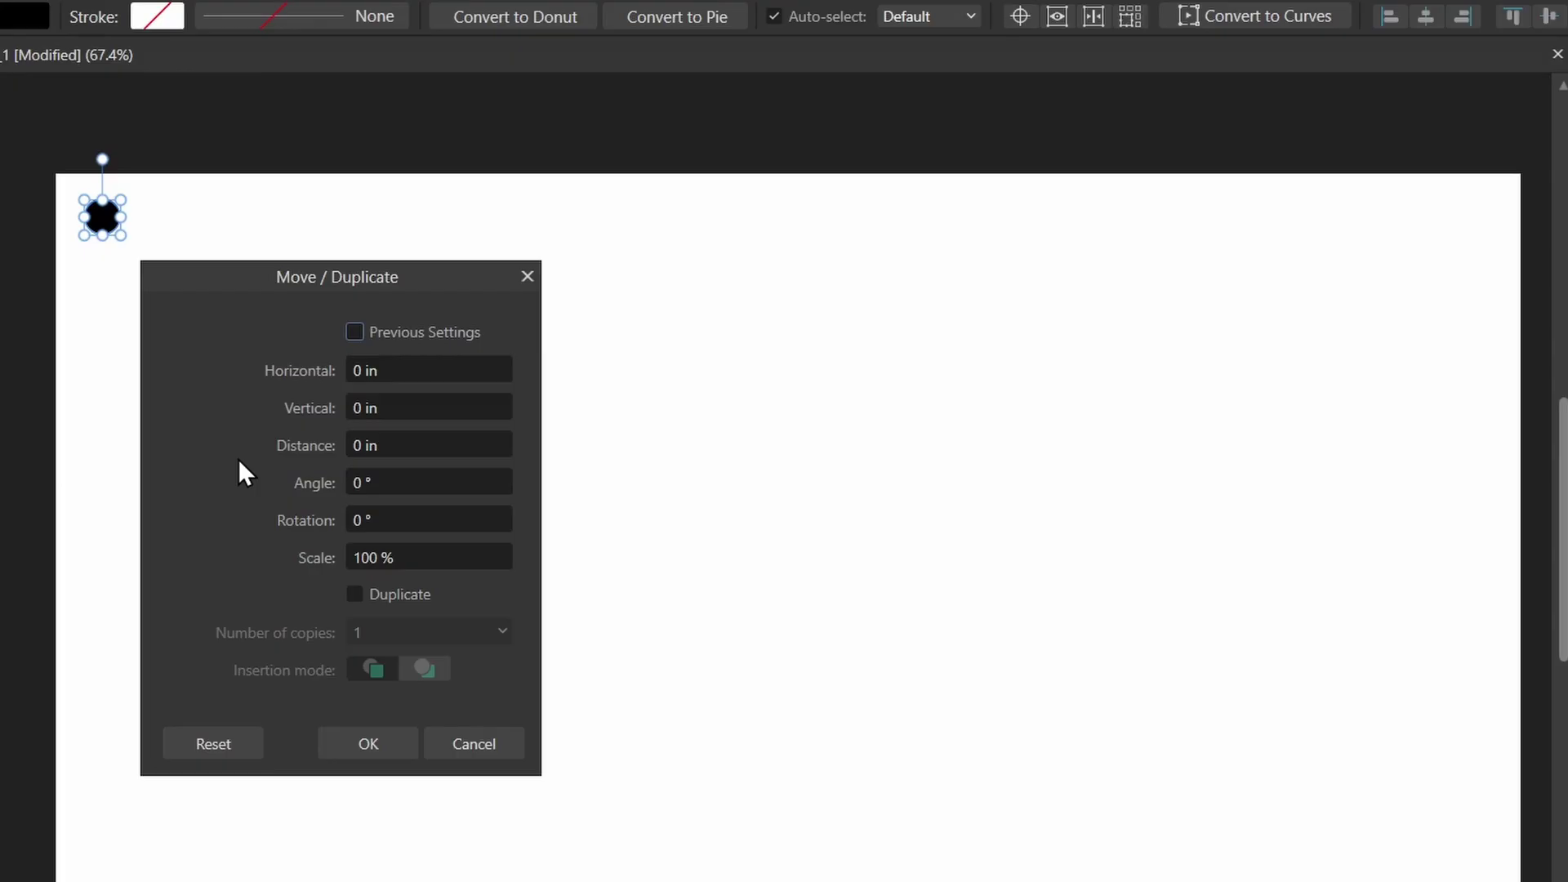
click(354, 593)
key(Tab)
text(6)
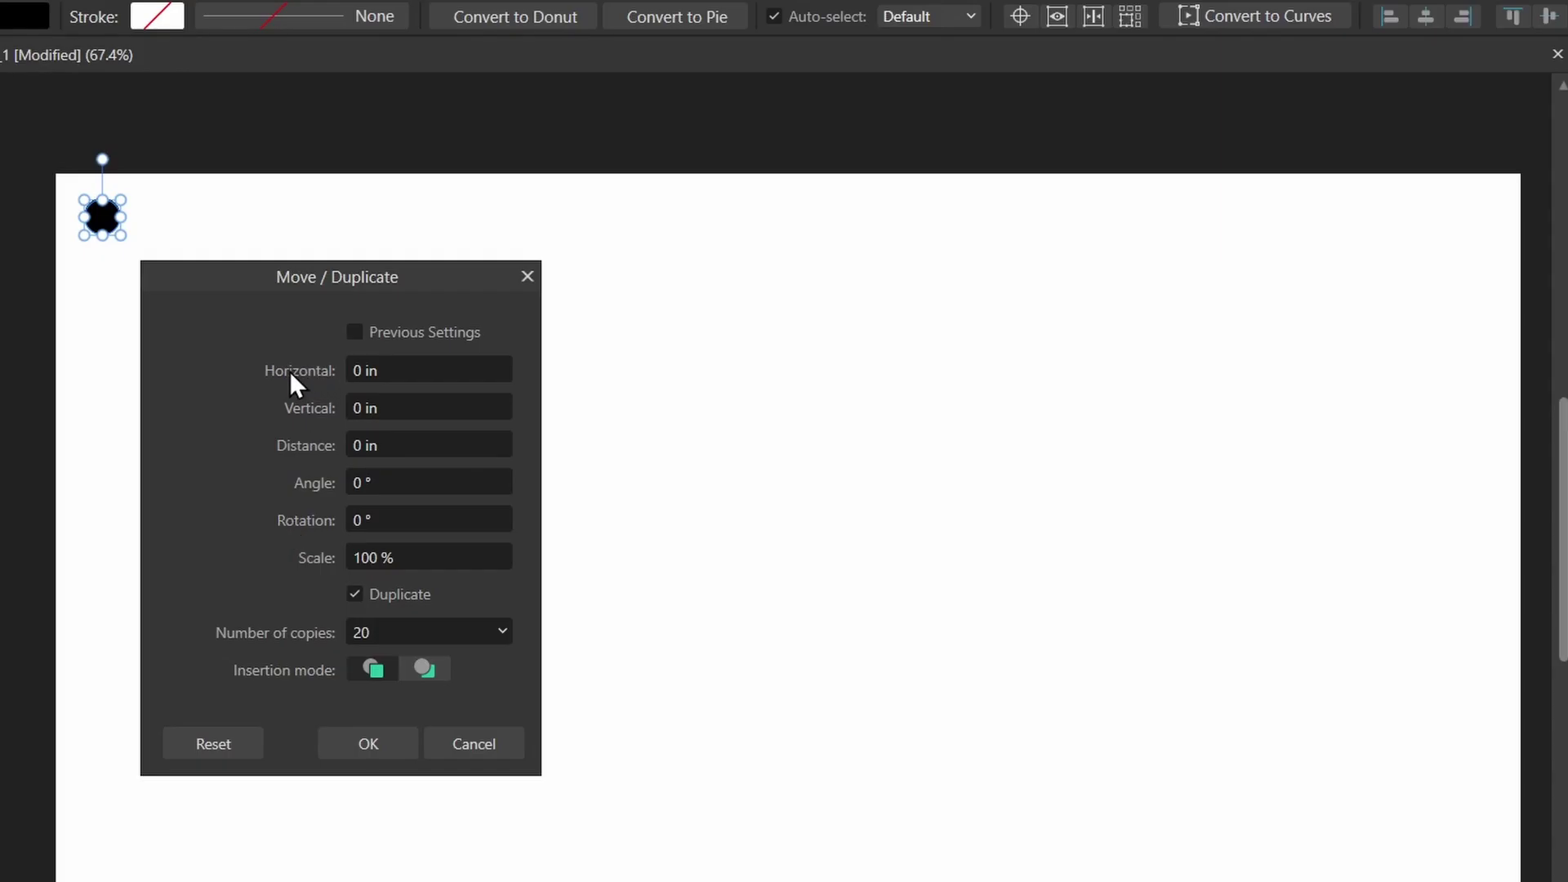
drag(289, 371, 389, 383)
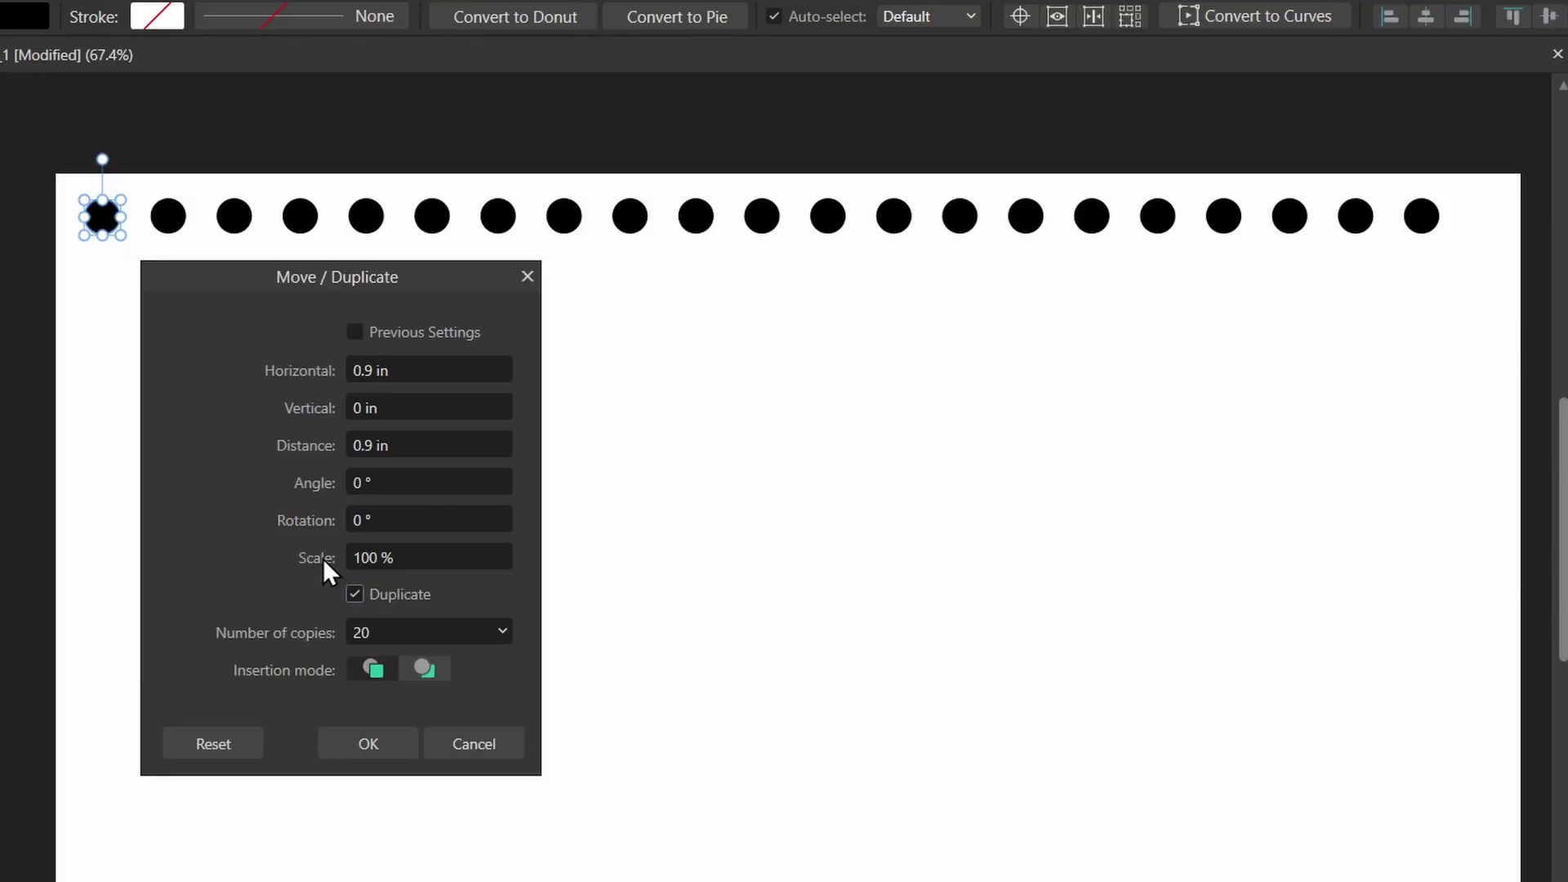
- Set the duplicates to 95 % scale, 0.39 in horizontal spacing and 51 copies, then apply
drag(320, 557, 268, 551)
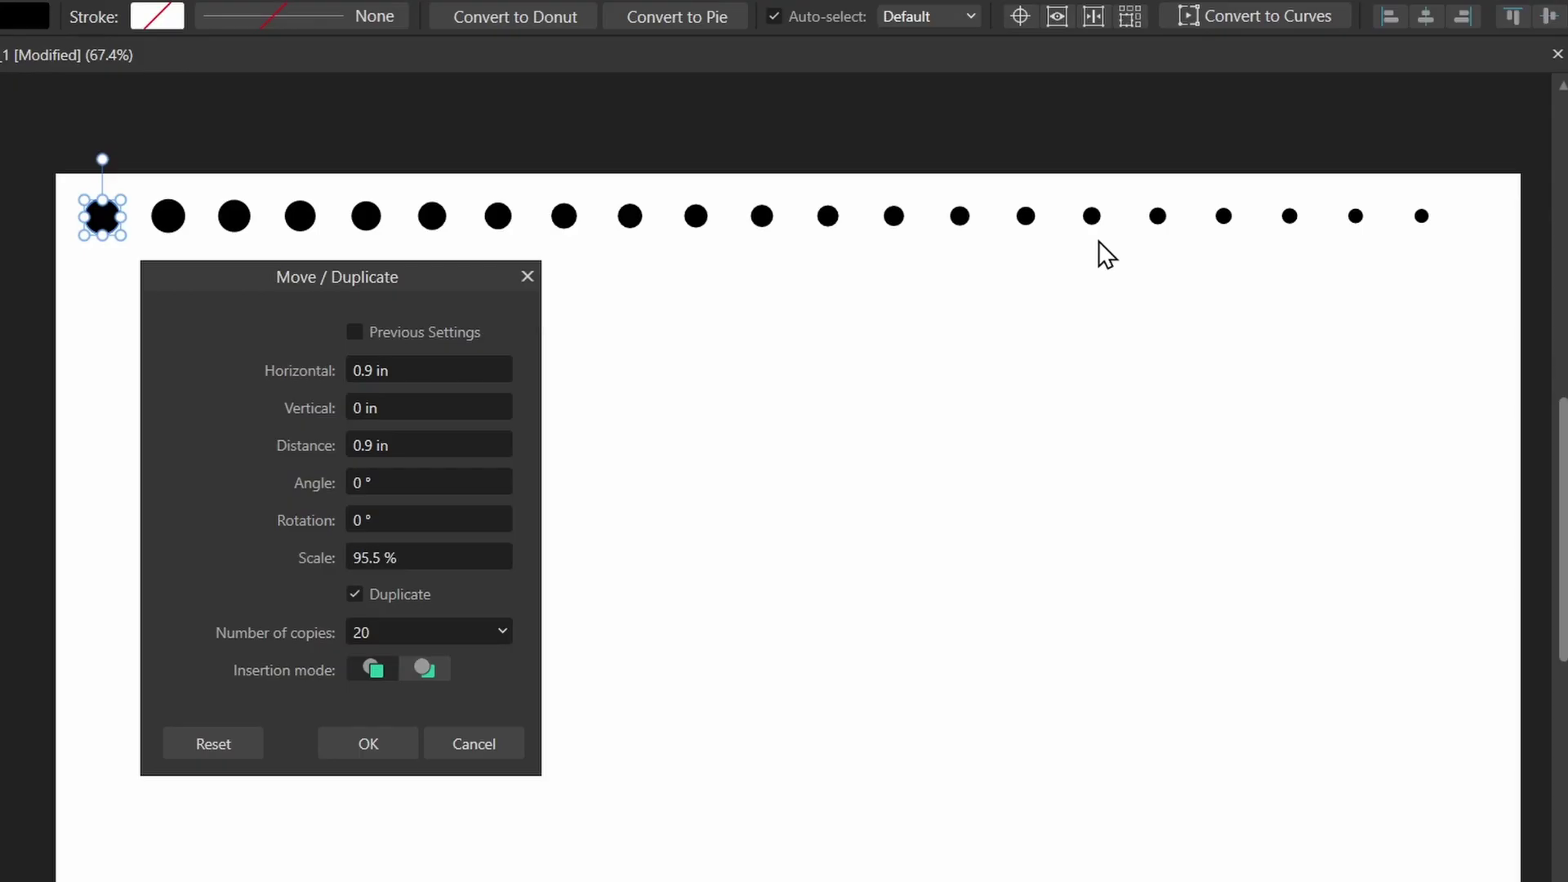
click(372, 556)
text(9)
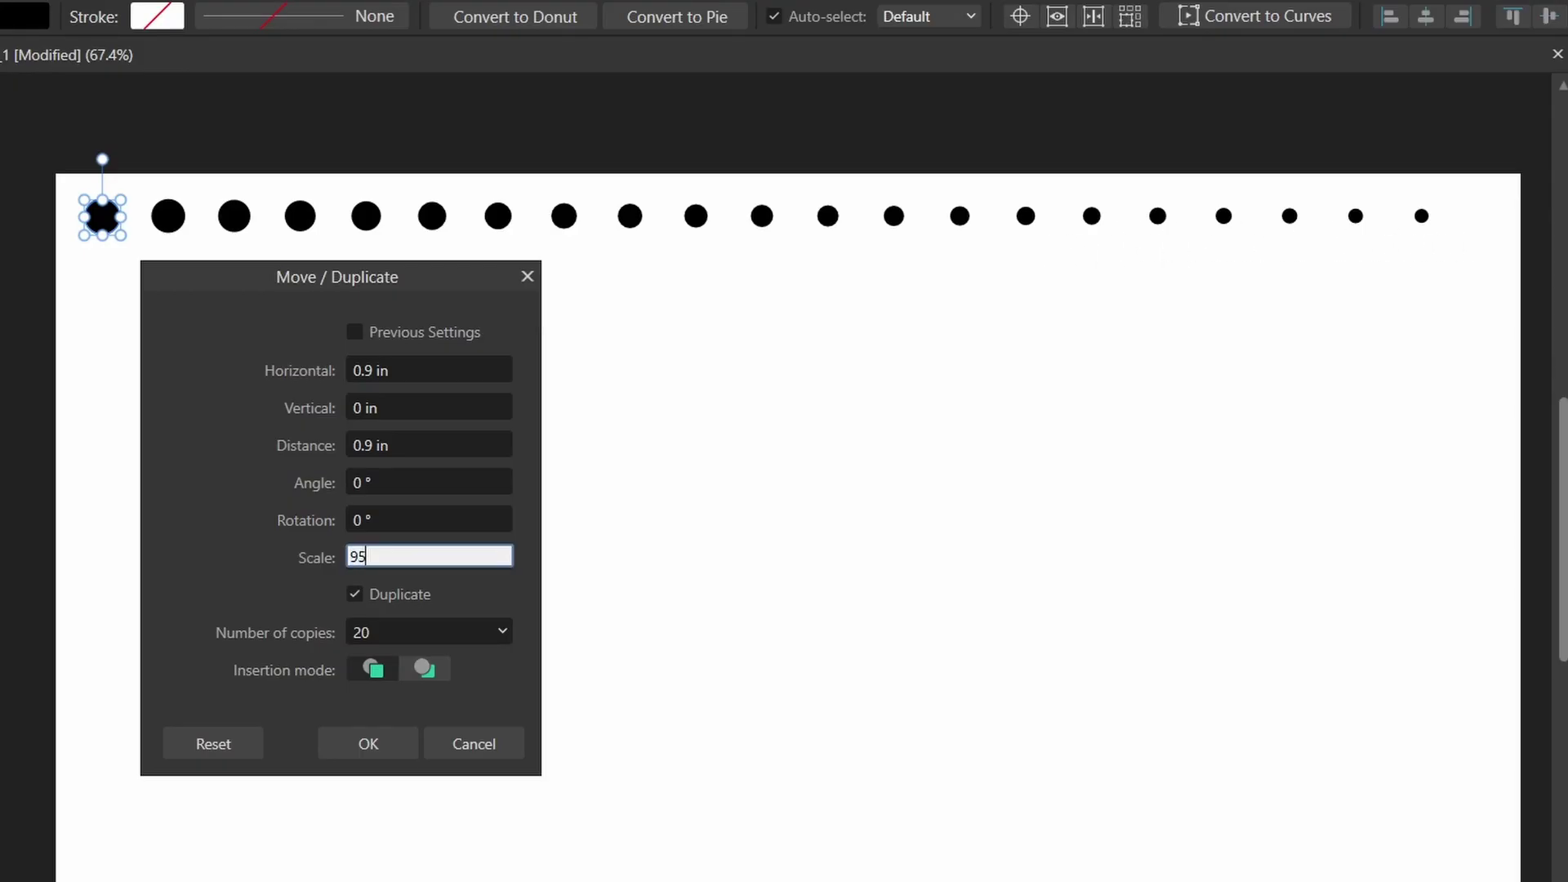
text(5)
key(Return)
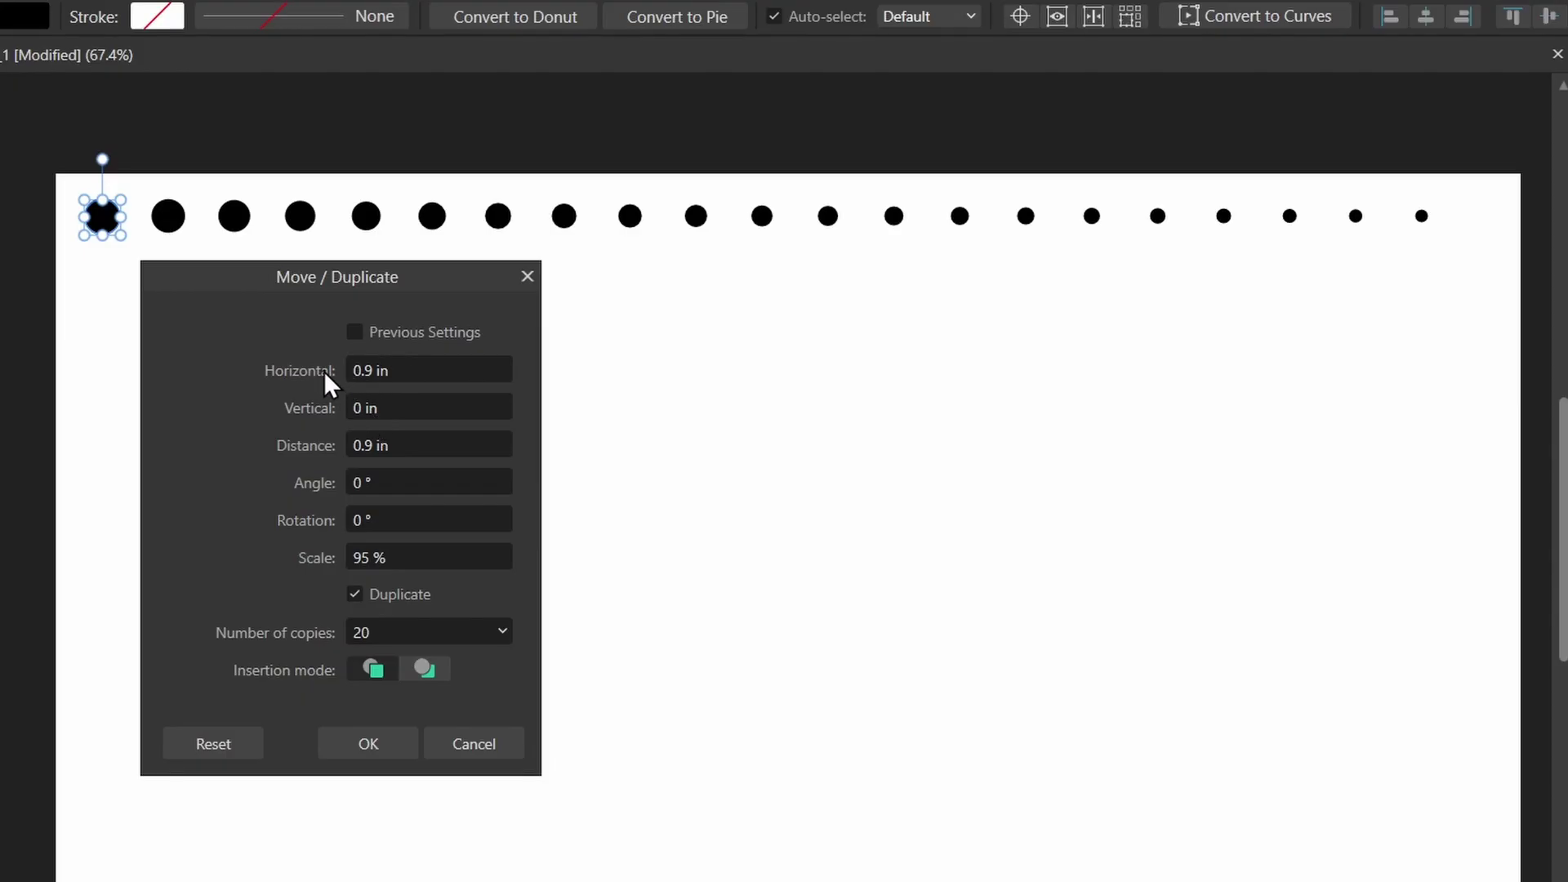
drag(321, 371, 277, 371)
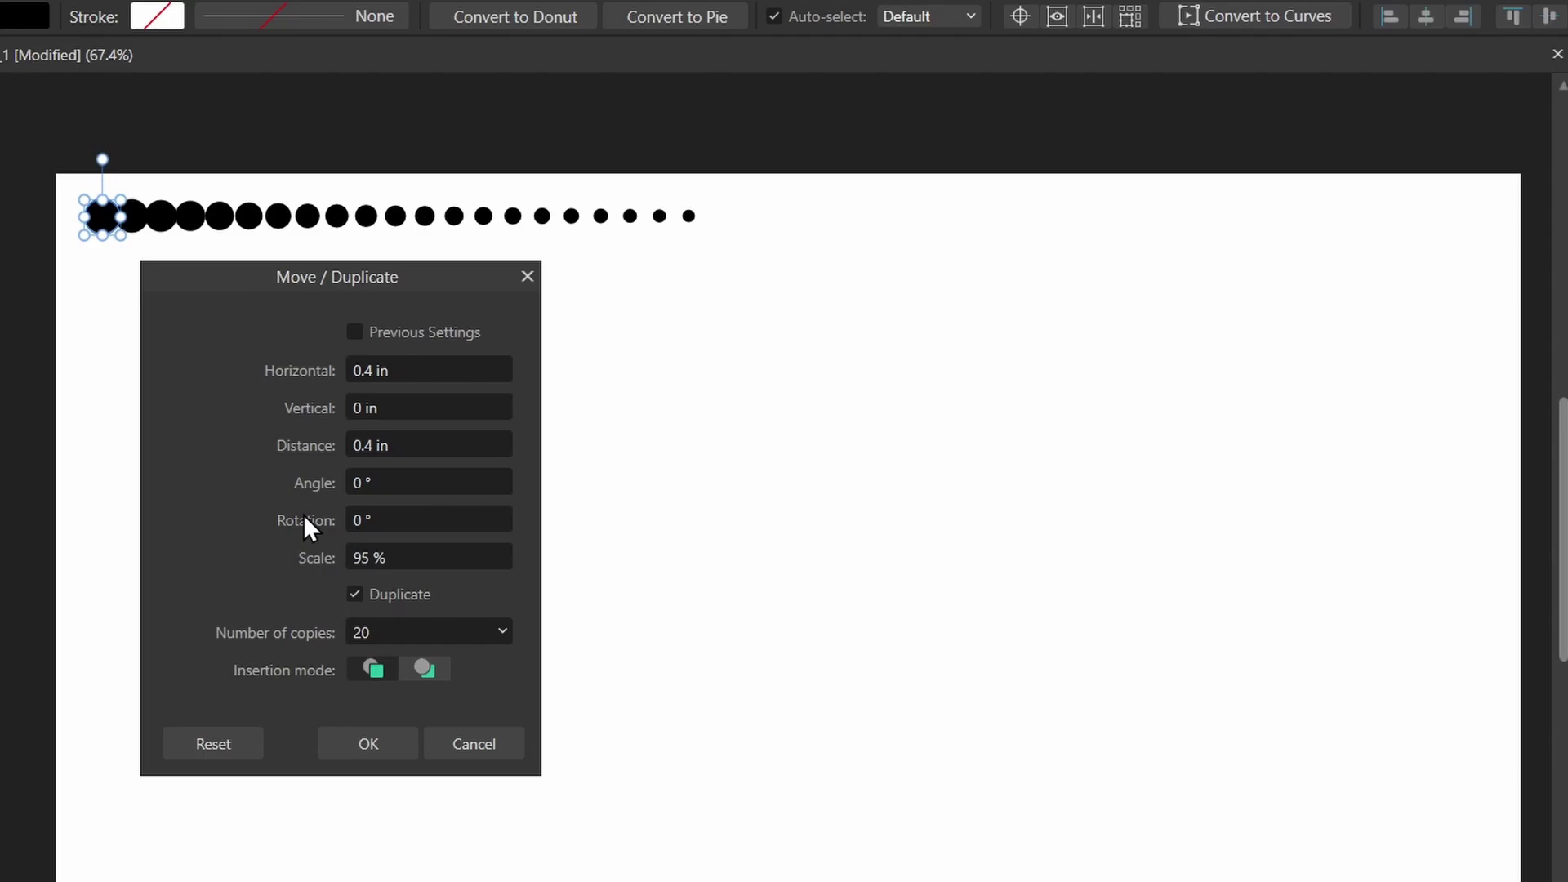
drag(286, 626, 326, 620)
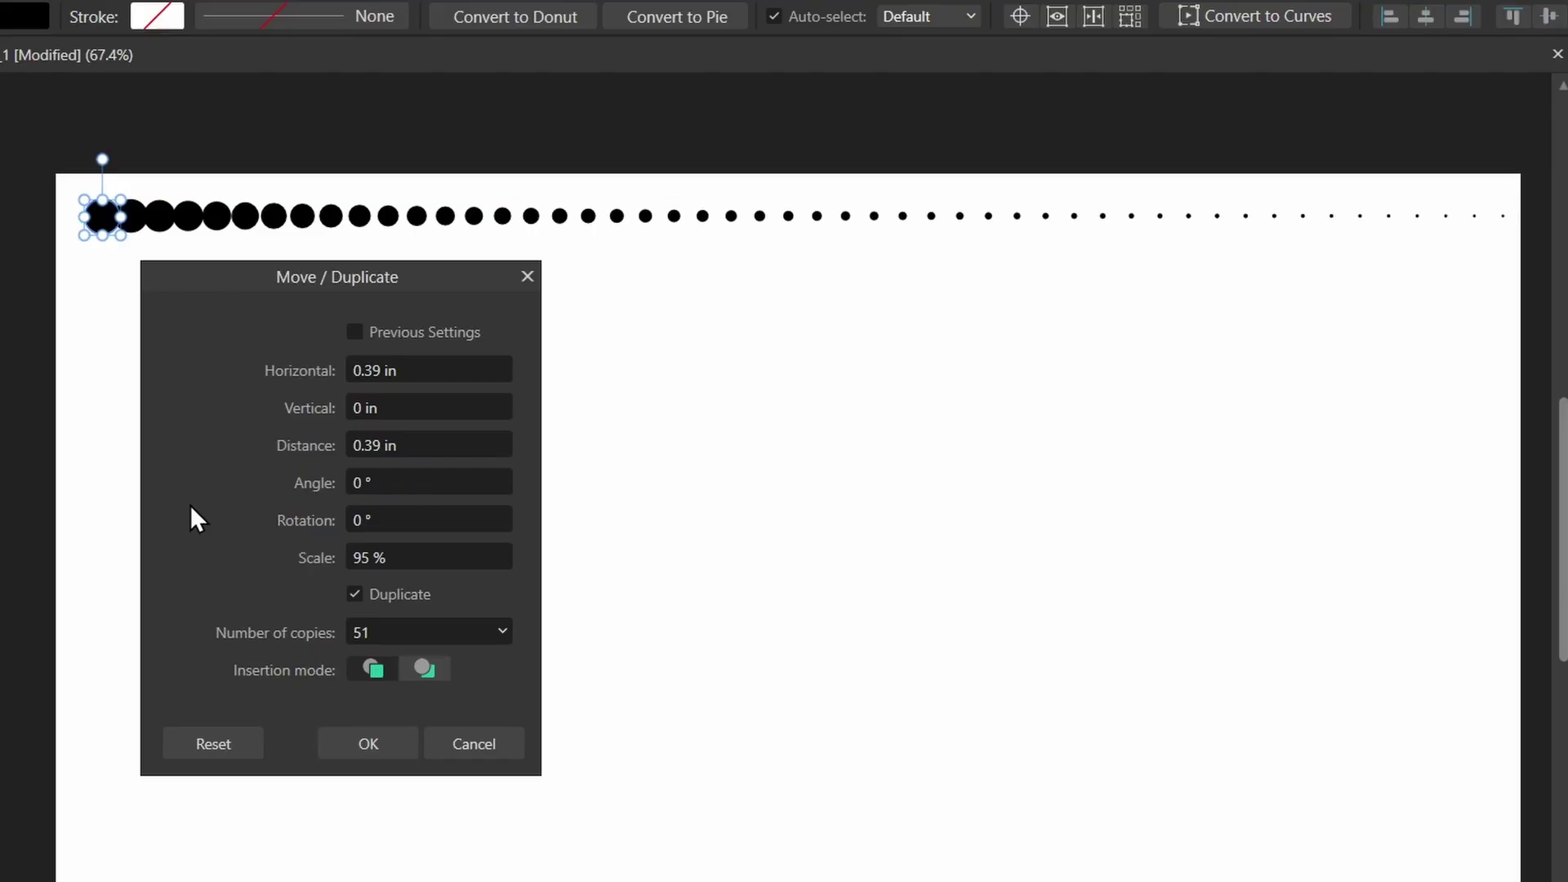
click(365, 747)
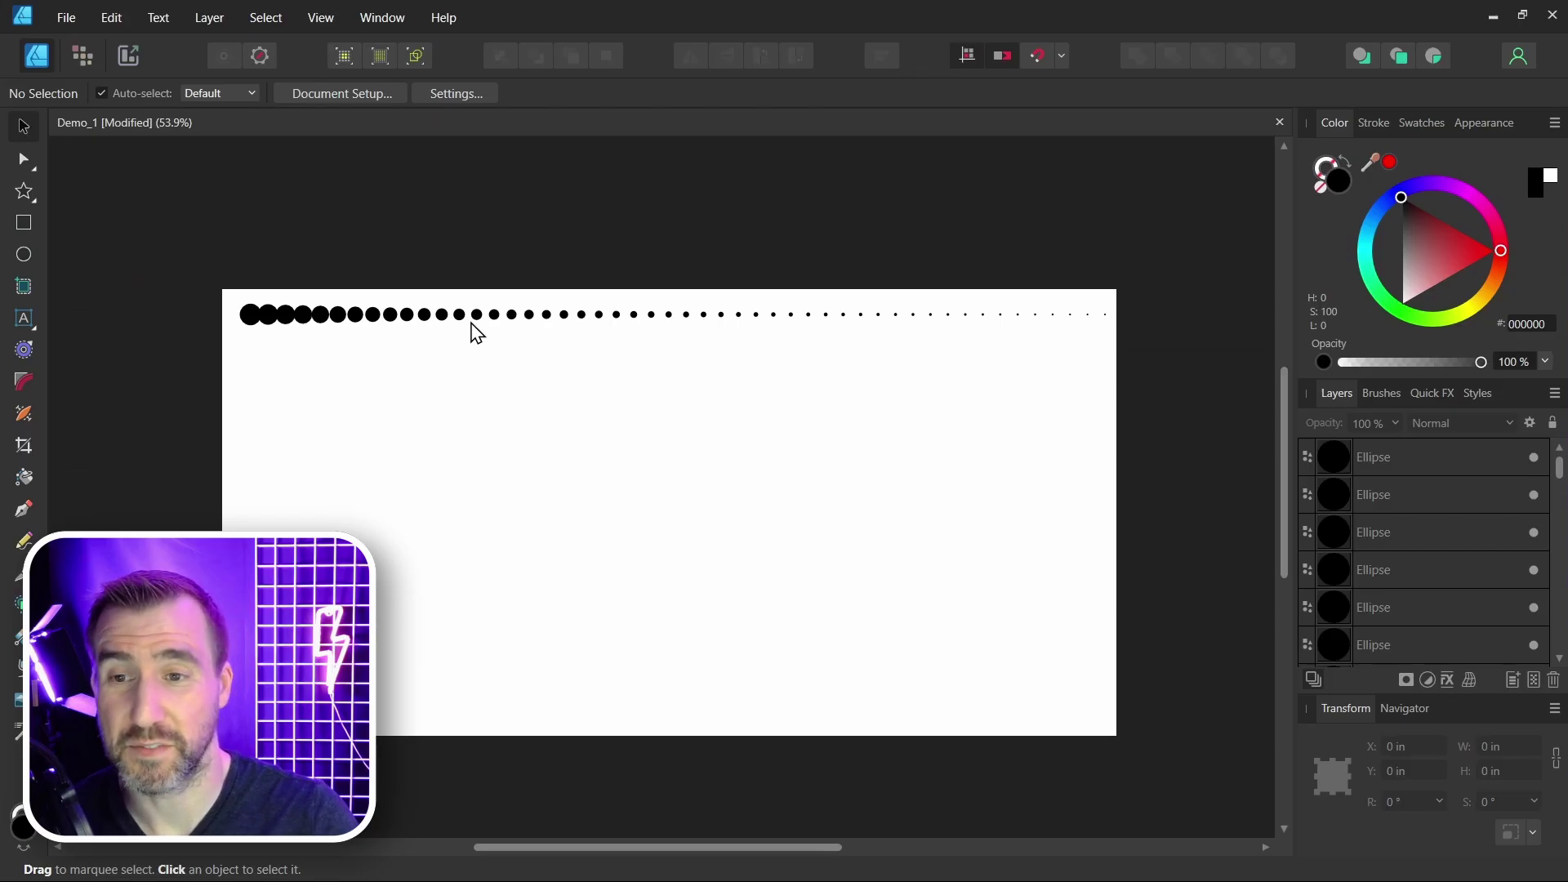
- Select the dot row and duplicate it 28 times downward, 0.32 in apart
drag(181, 174, 1236, 427)
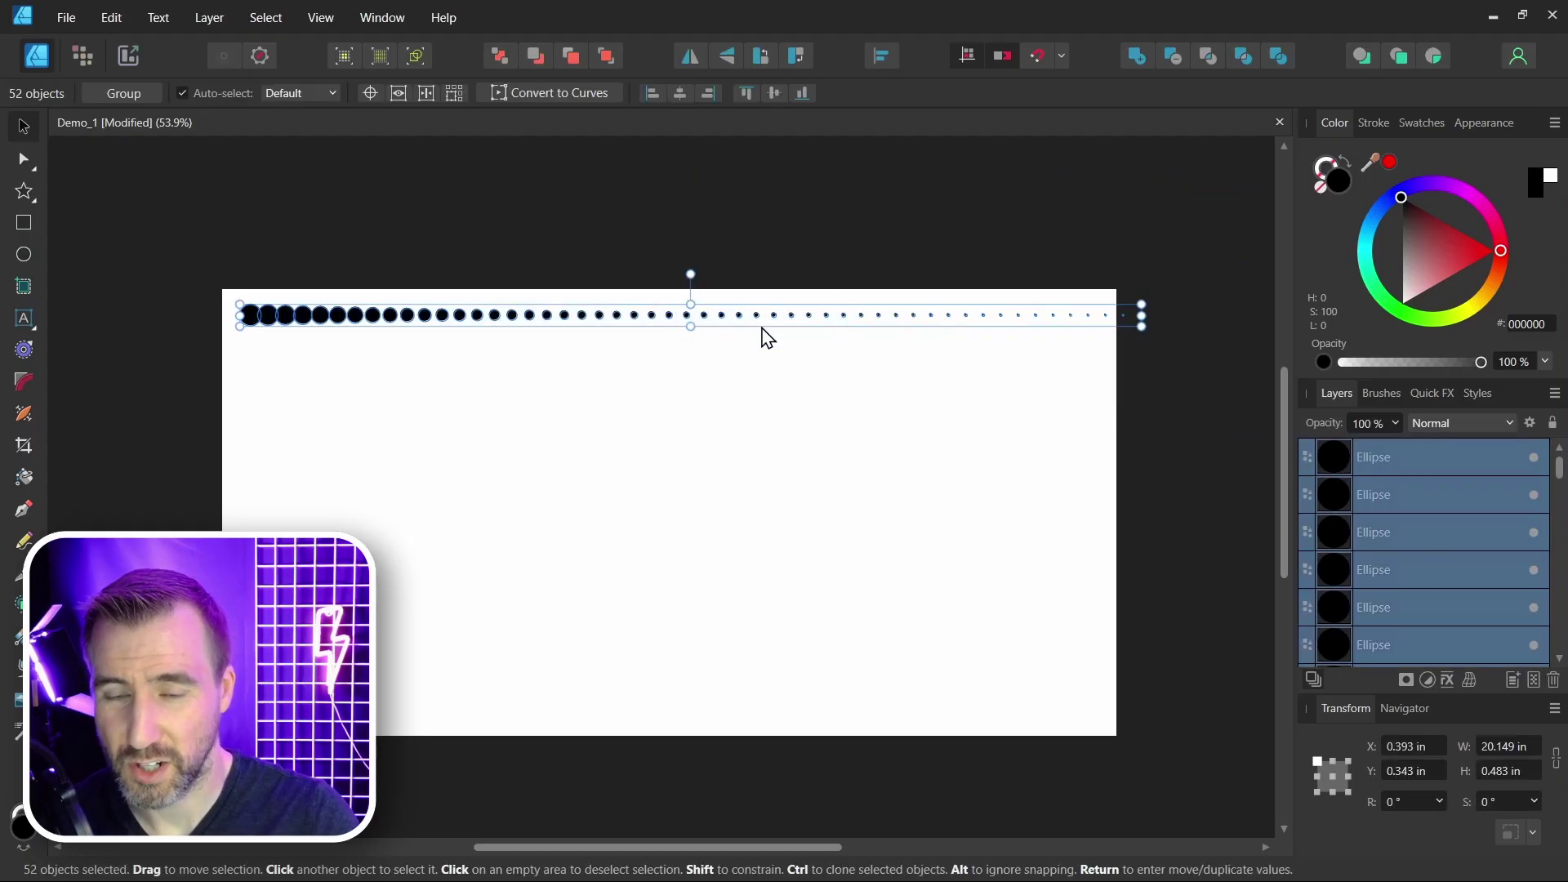
scroll(612, 429, up, 1)
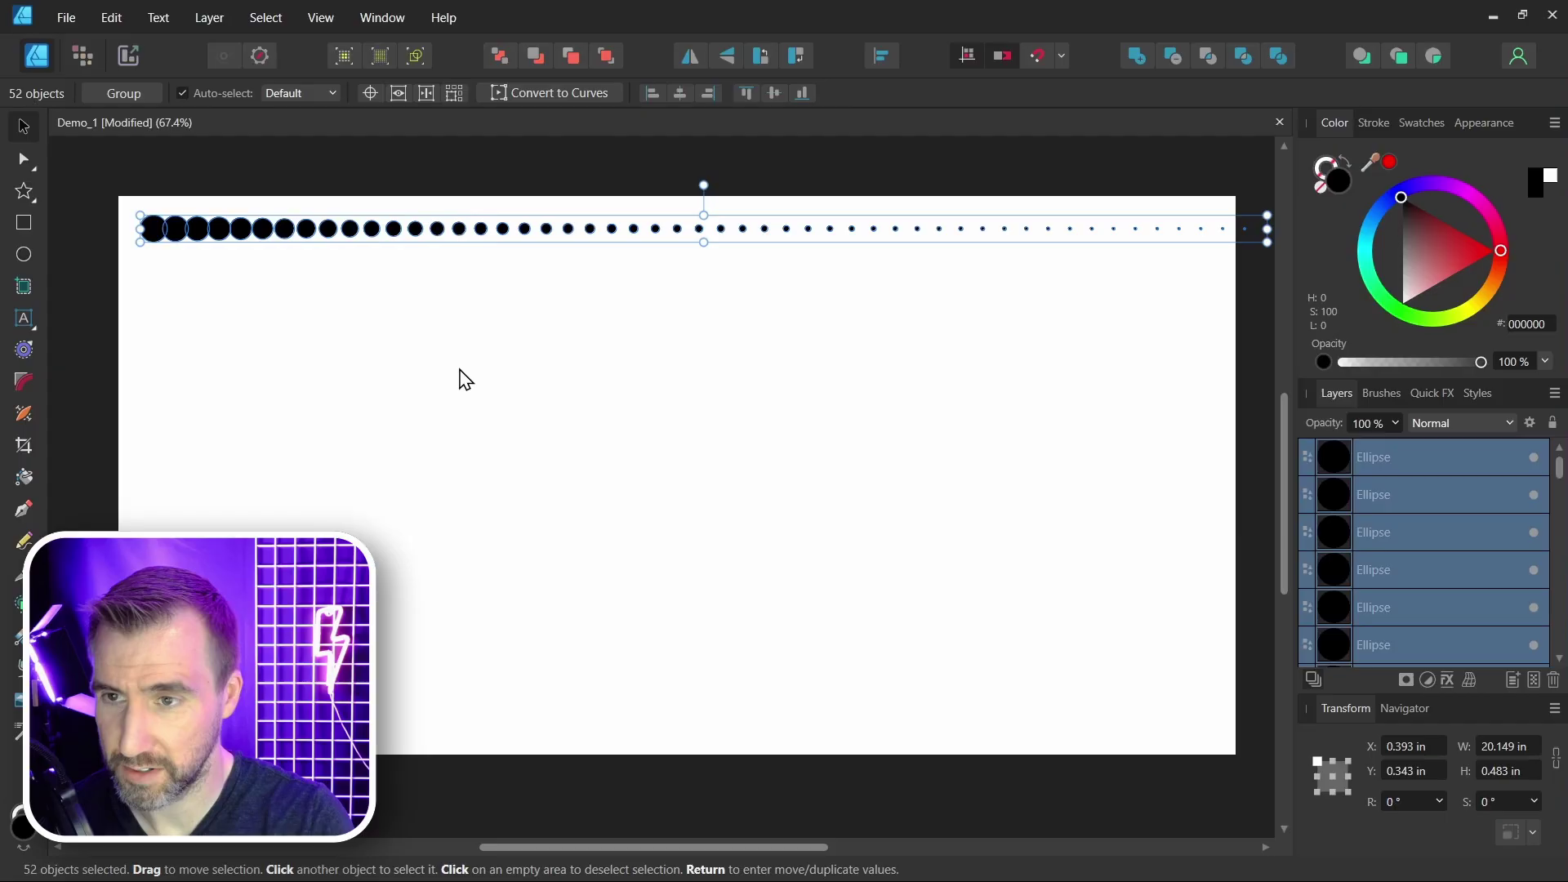
key(Return)
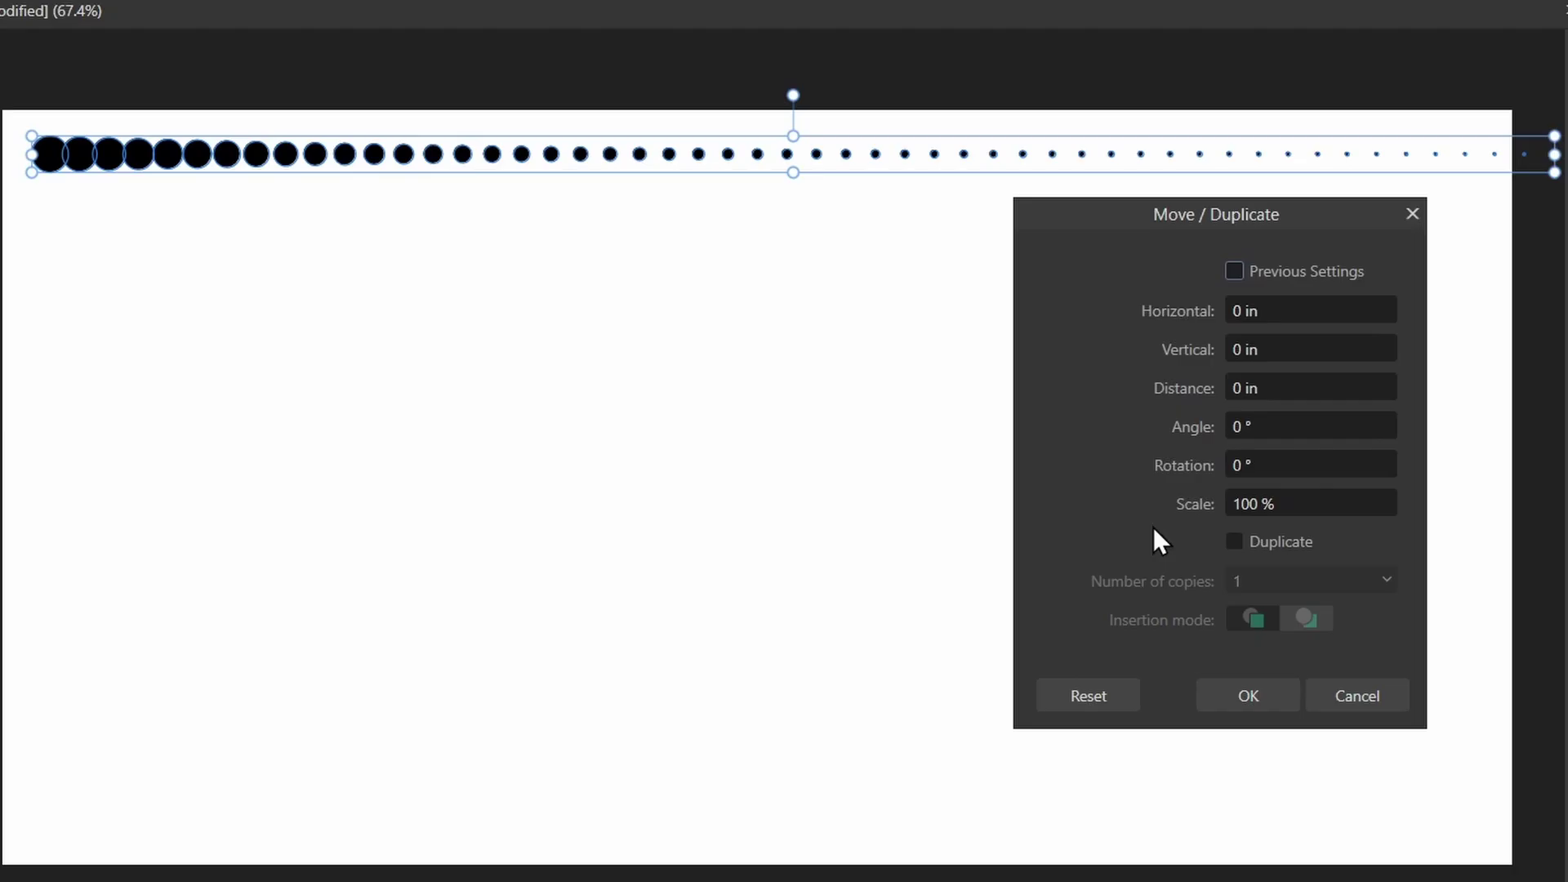
click(1233, 543)
key(Tab)
text(20)
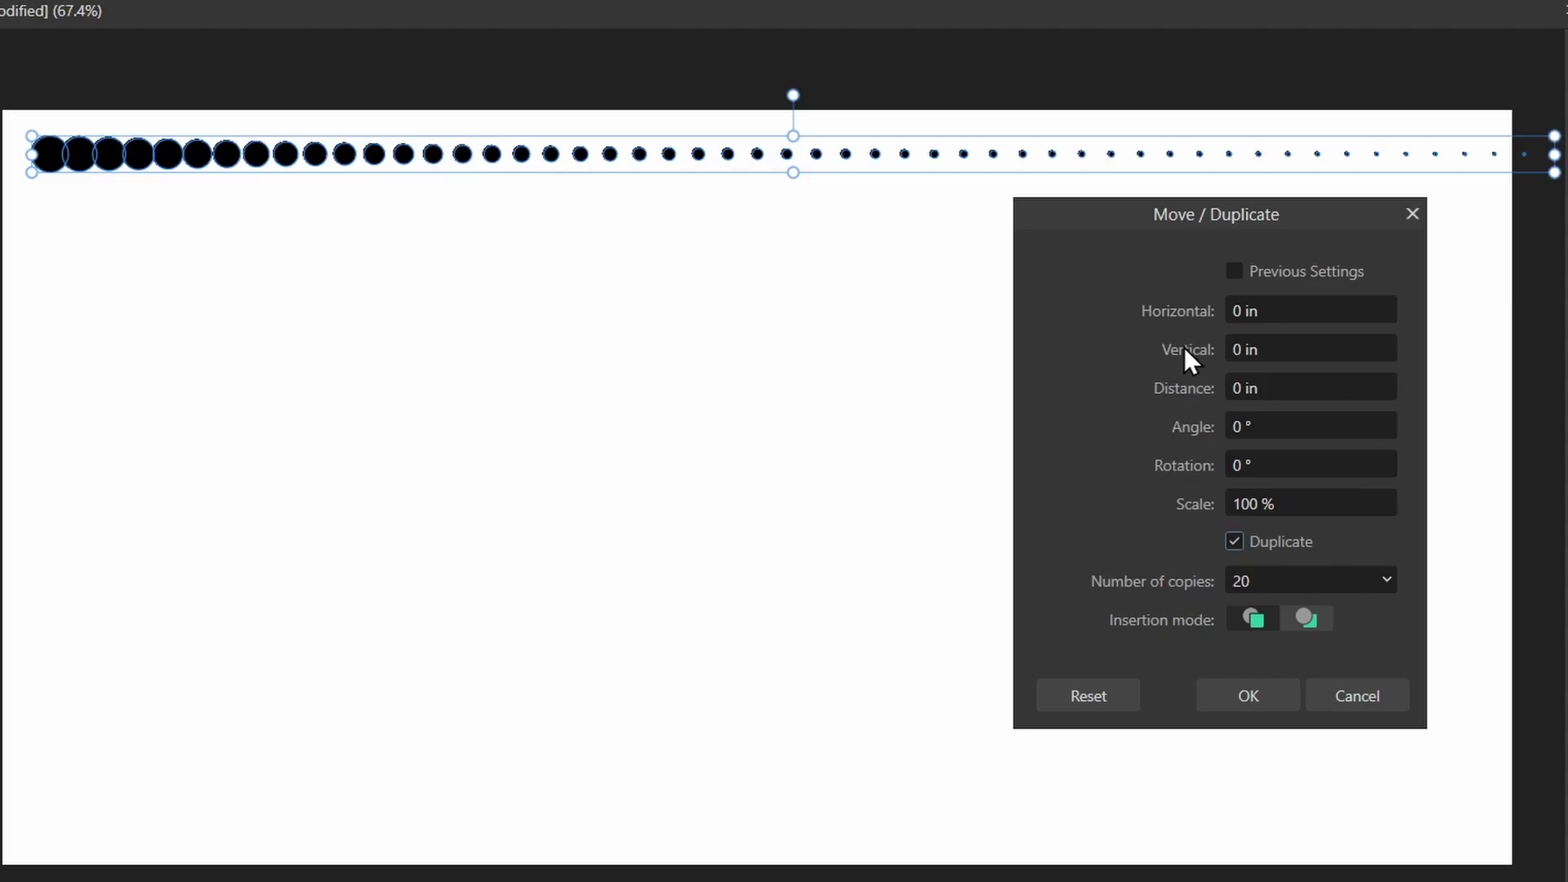
drag(1185, 346, 1158, 428)
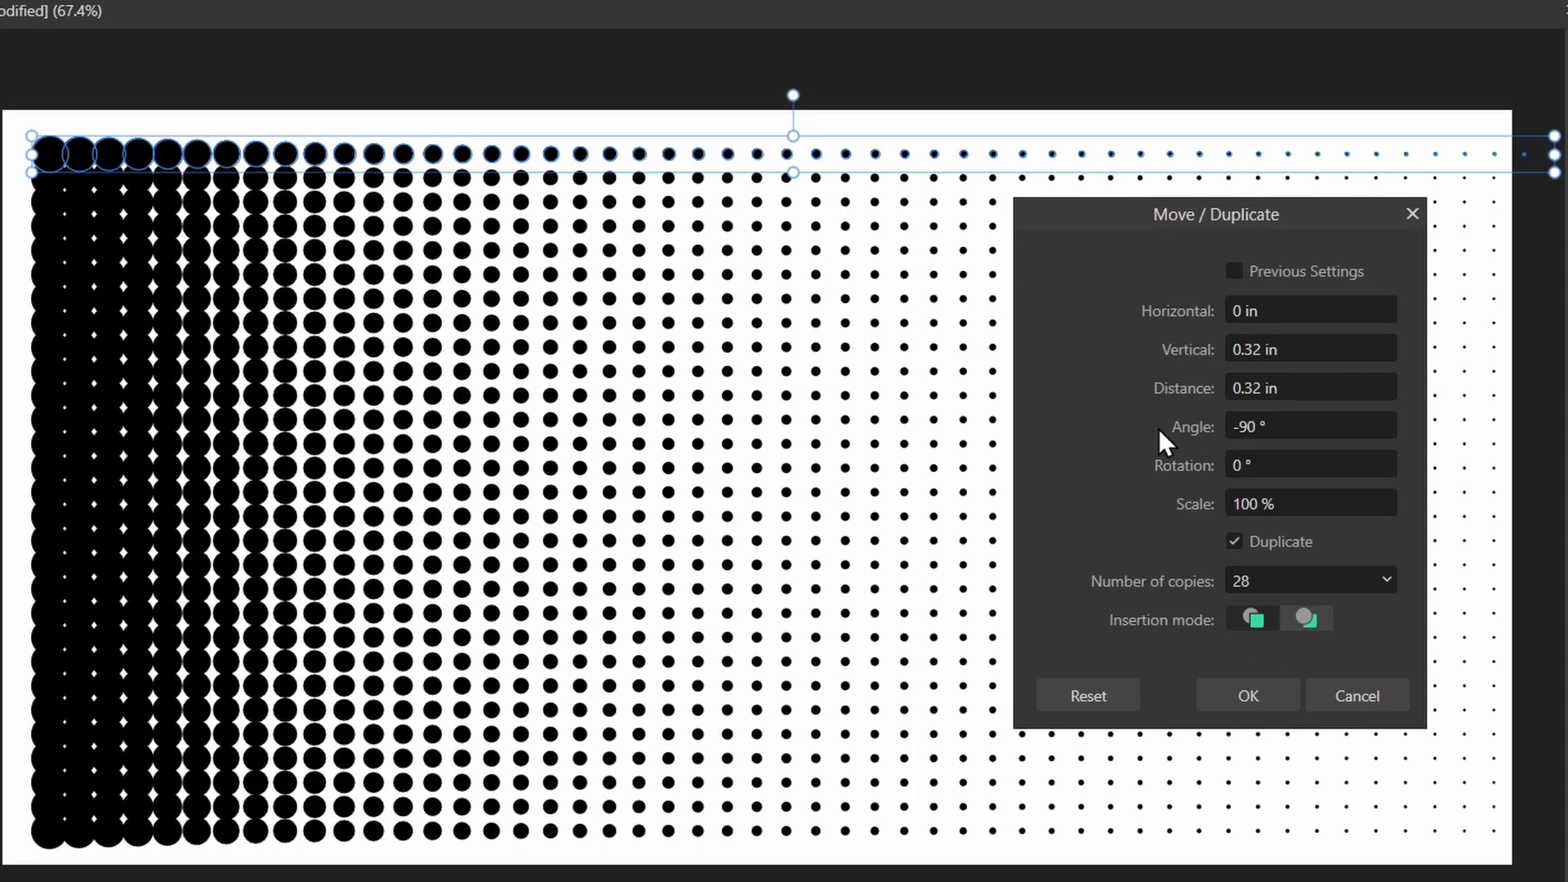
click(1247, 695)
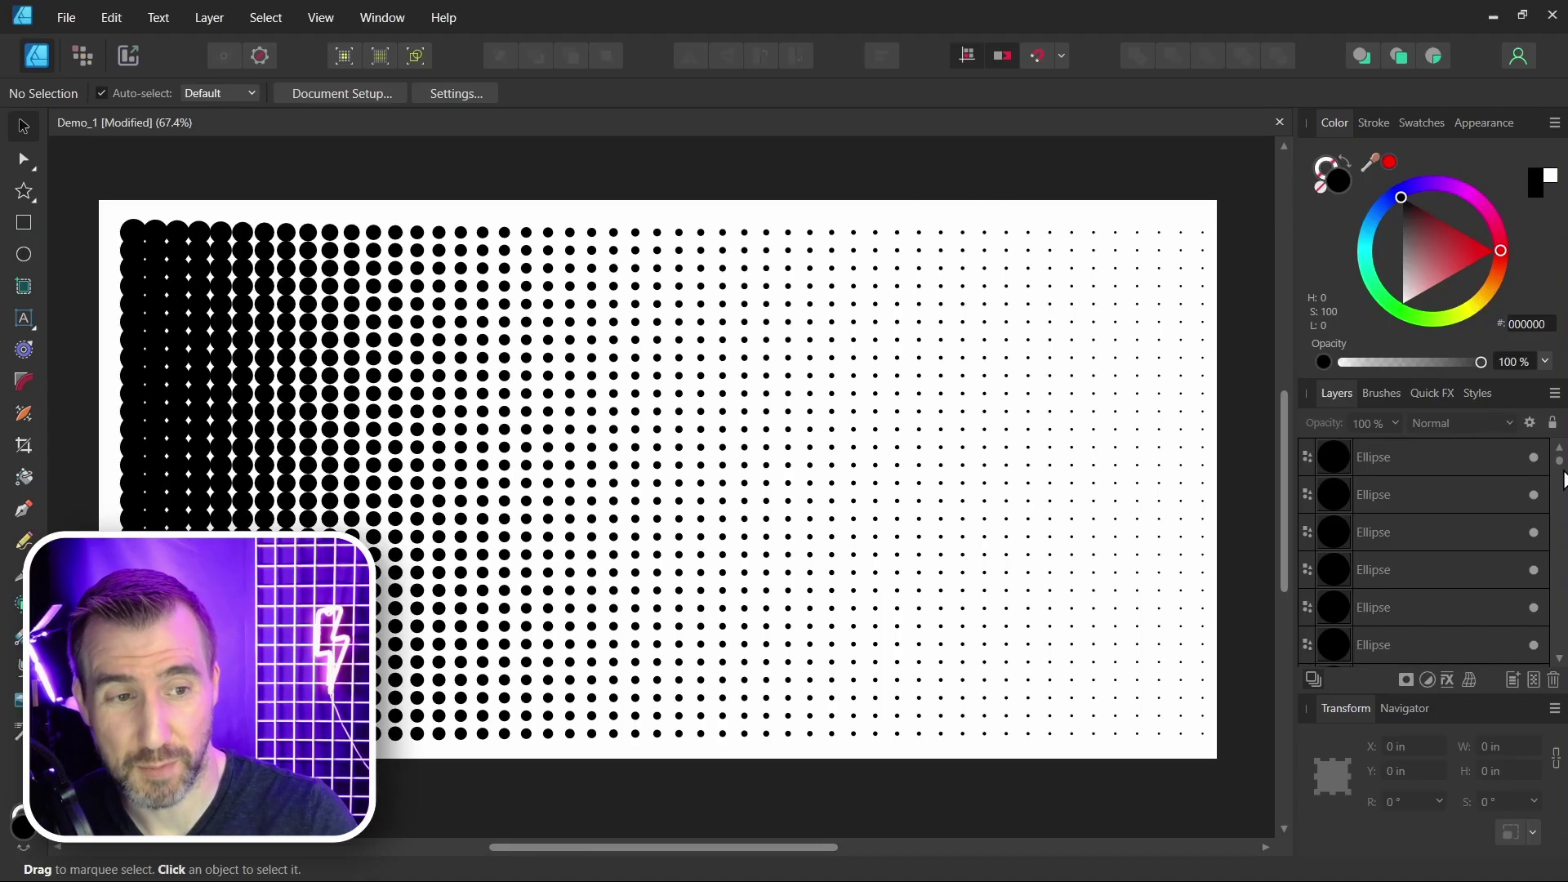
- Select all the Ellipse layers and group them into a single Group layer
drag(1560, 470, 1555, 620)
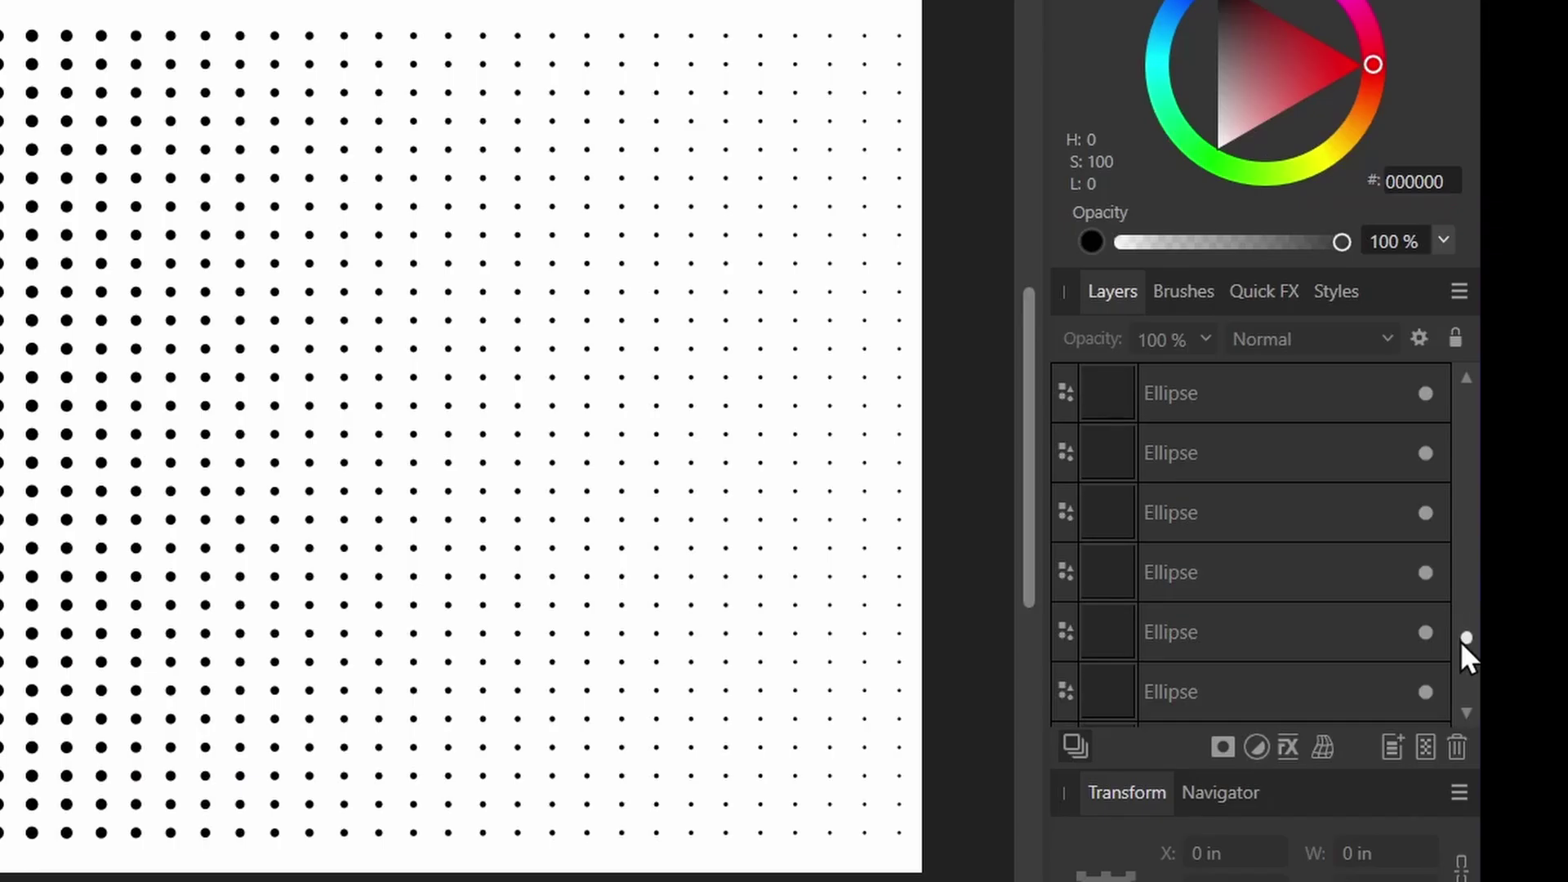
drag(1461, 664, 1467, 399)
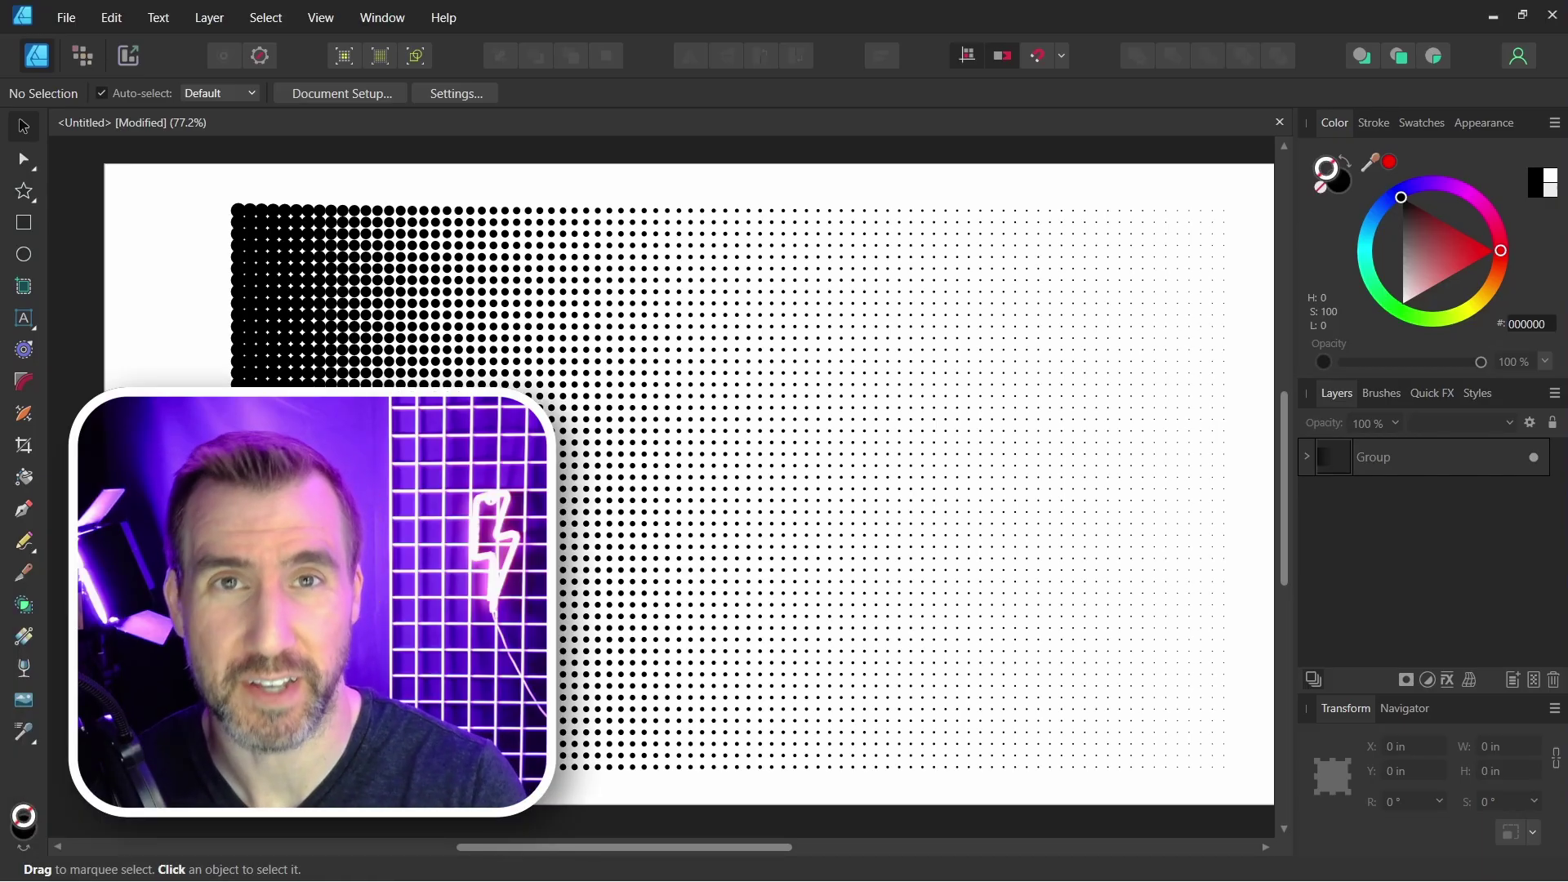
- Give the selected dot group a black stroke of 1.5 pt width
click(1358, 464)
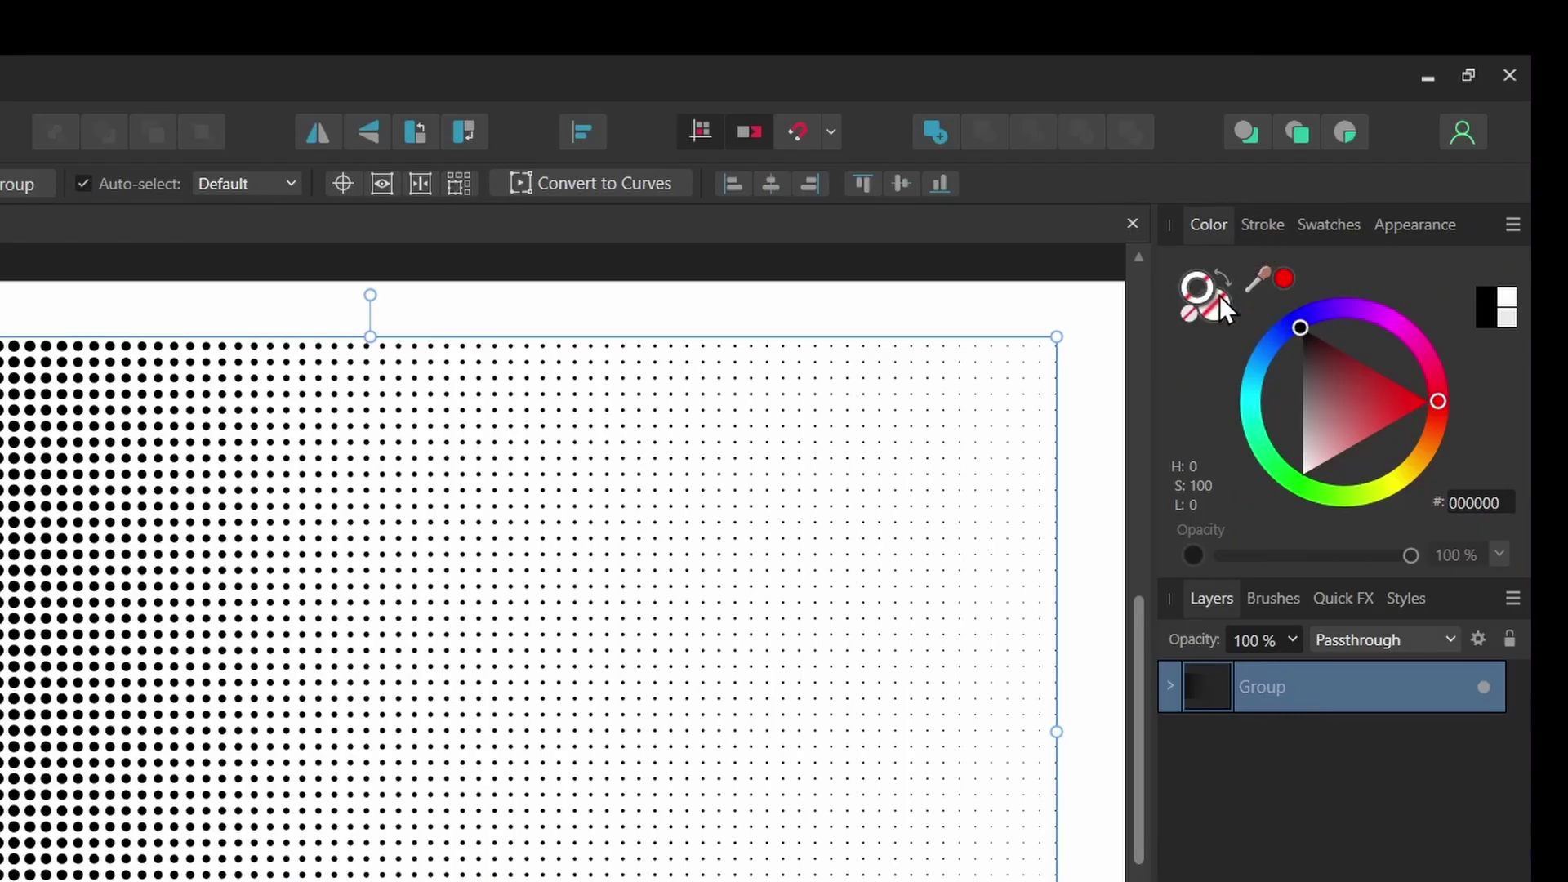
drag(1331, 376, 1290, 319)
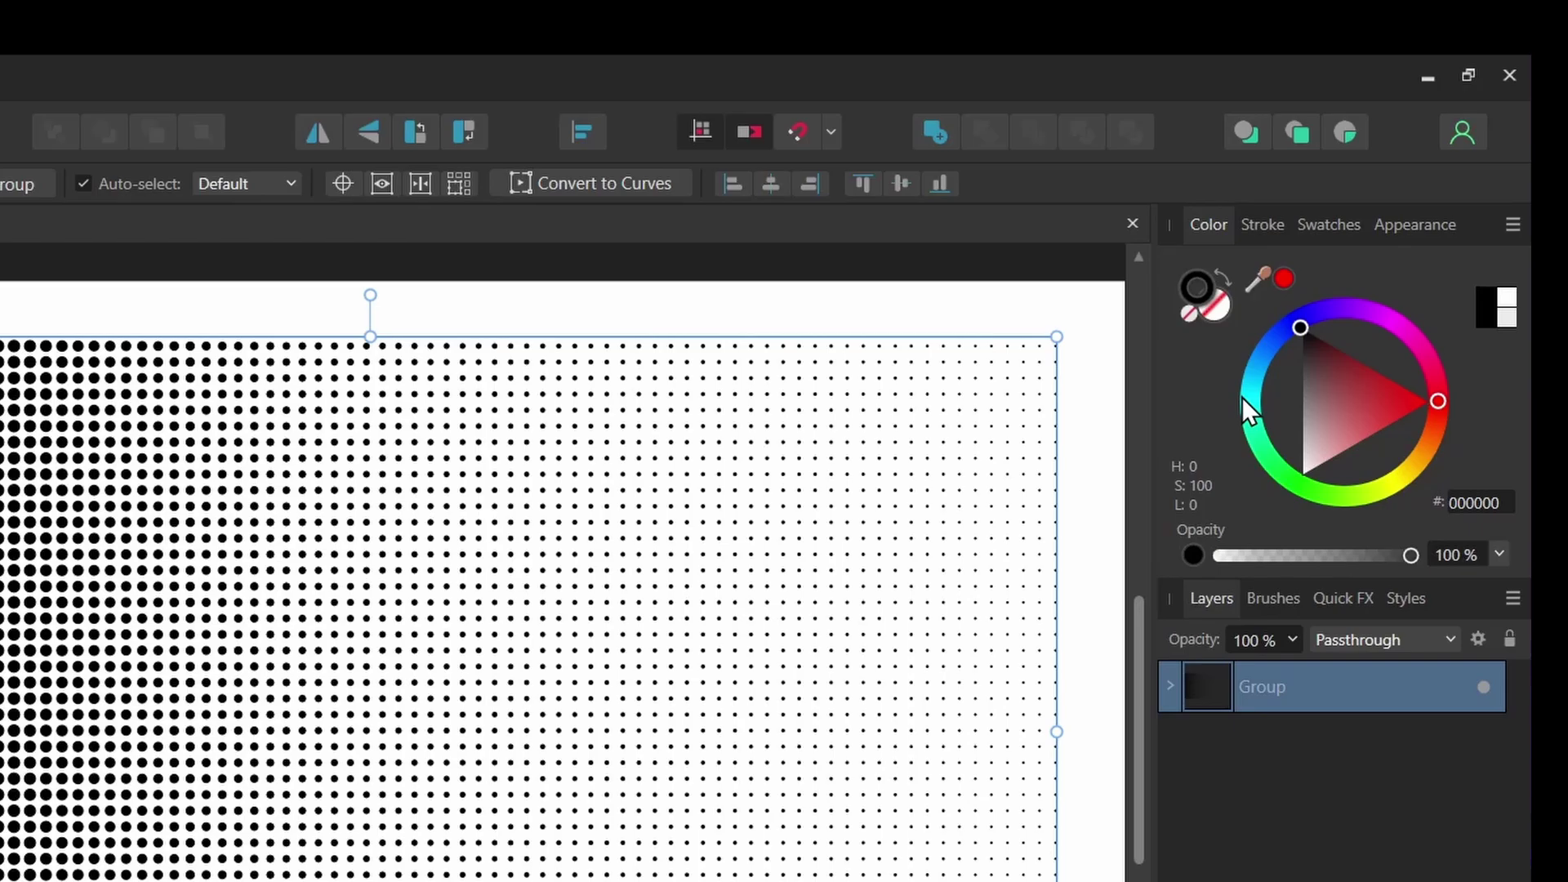
click(1261, 228)
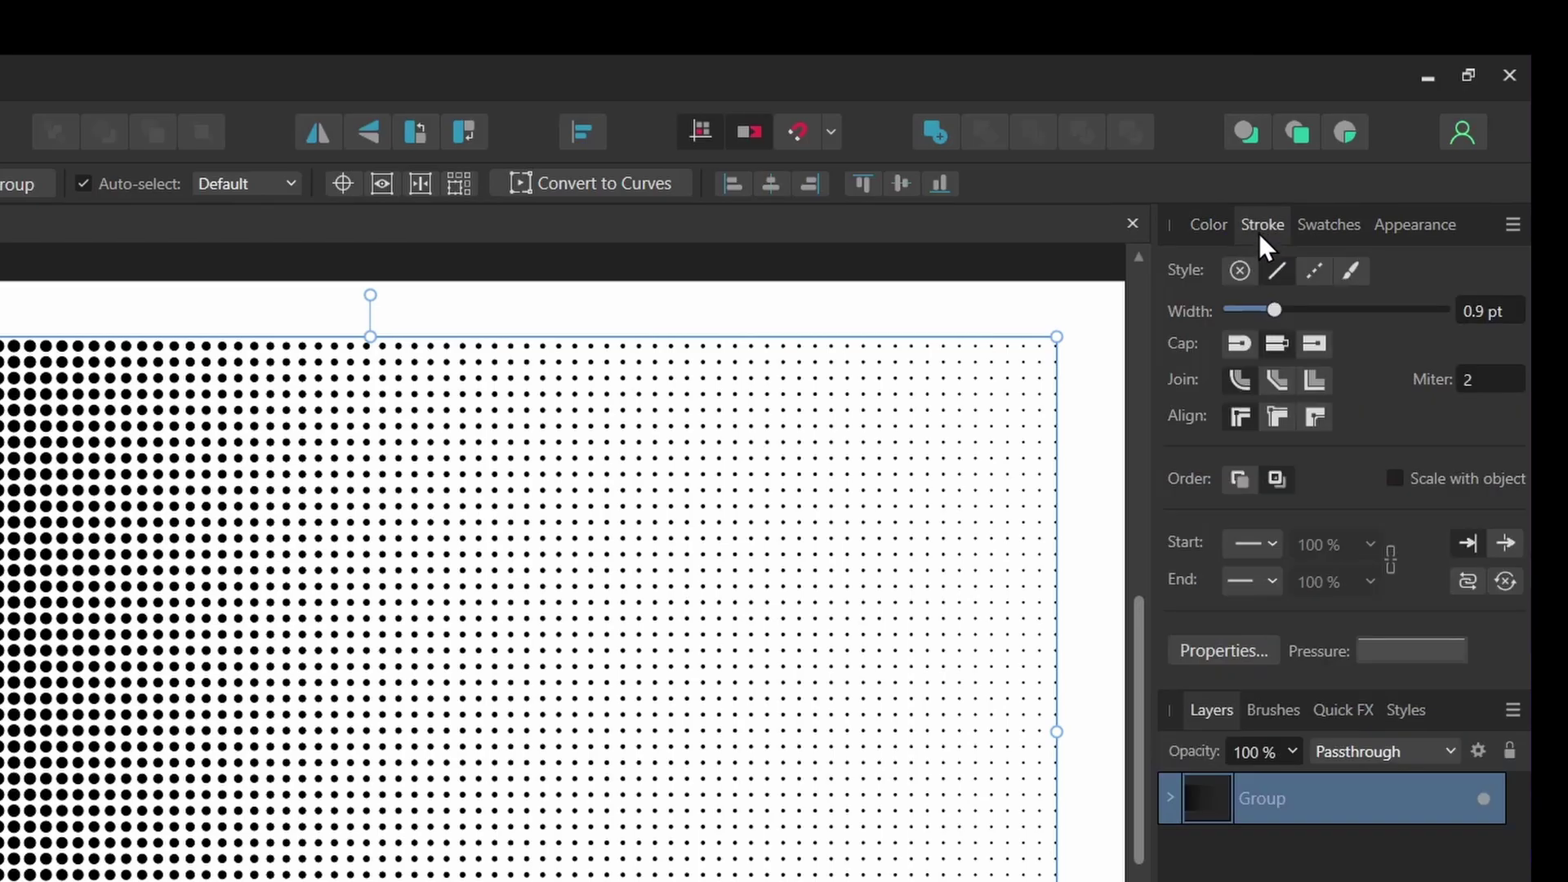
mouse_move(1276, 317)
mouse_down()
mouse_move(1267, 307)
mouse_move(1281, 311)
mouse_up()
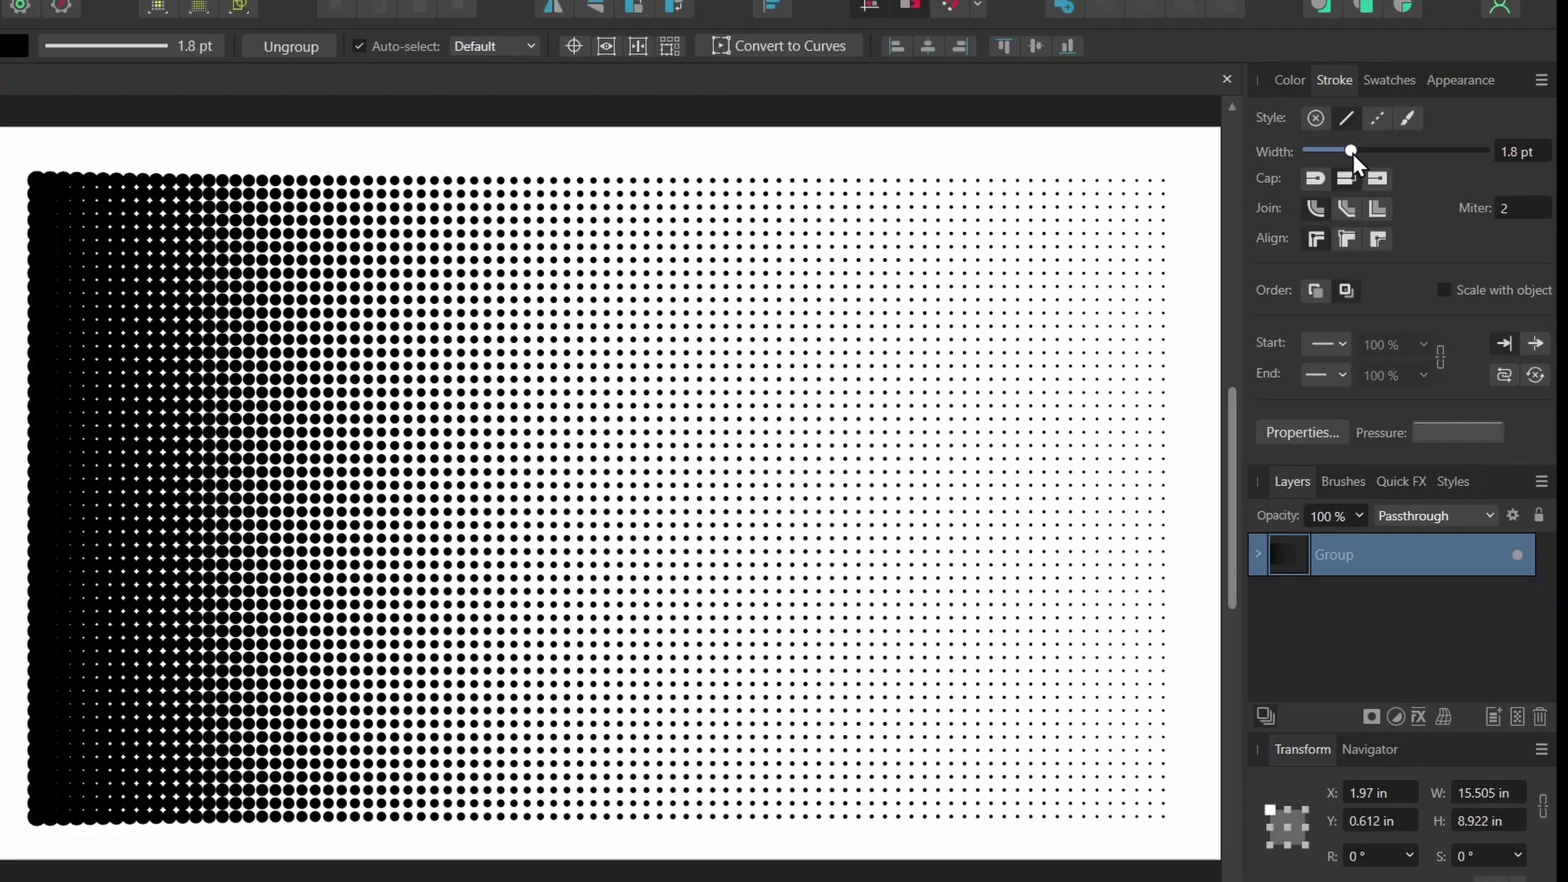
drag(1351, 150, 1355, 155)
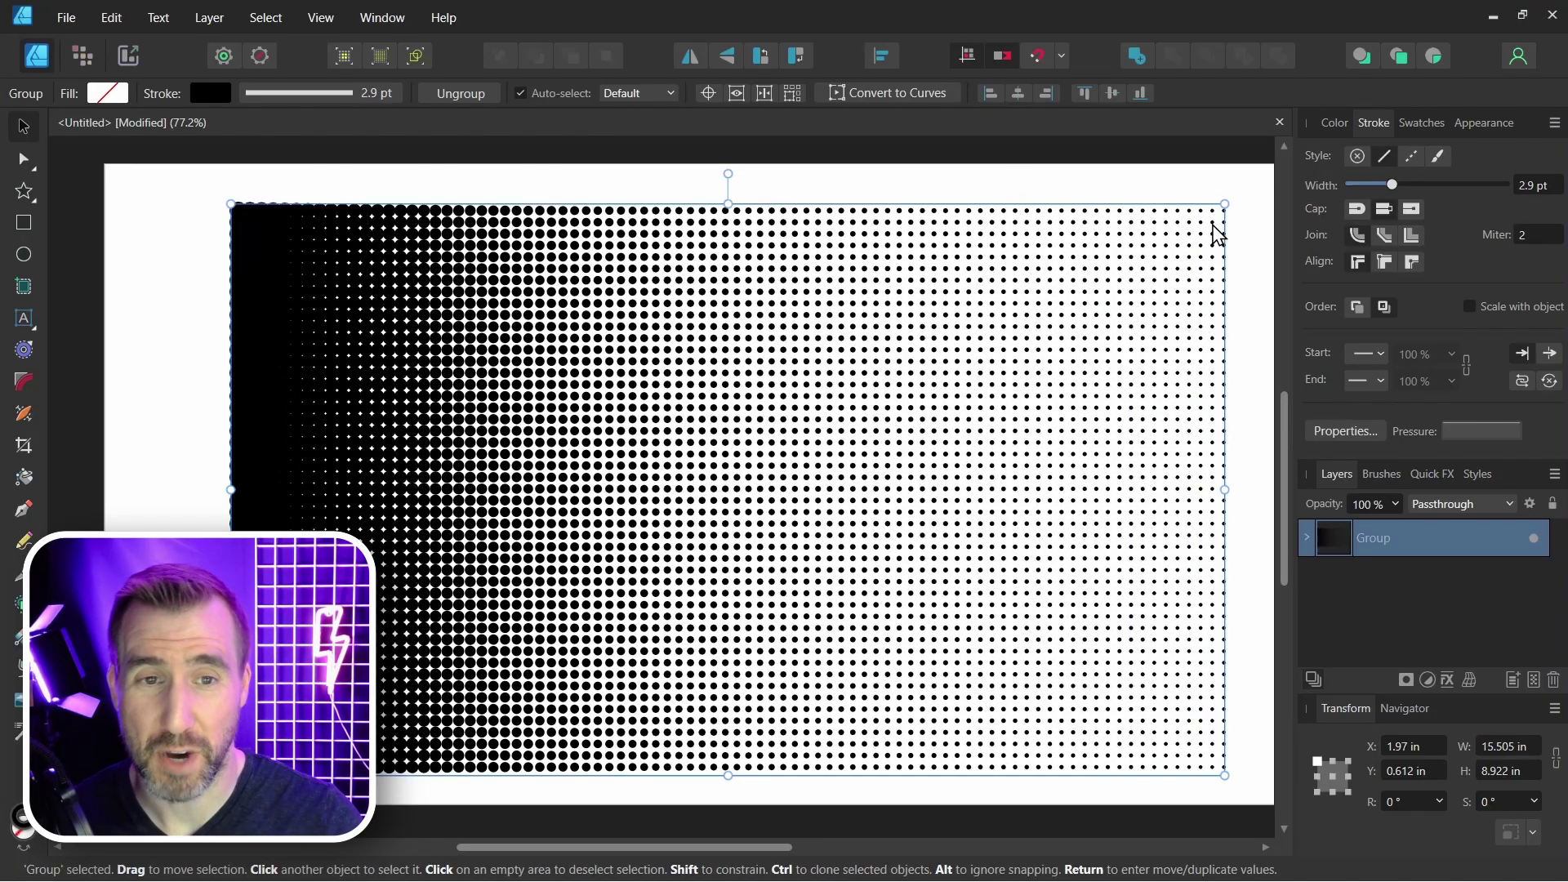
scroll(1205, 220, up, 2)
scroll(1204, 221, up, 3)
drag(1392, 185, 1387, 186)
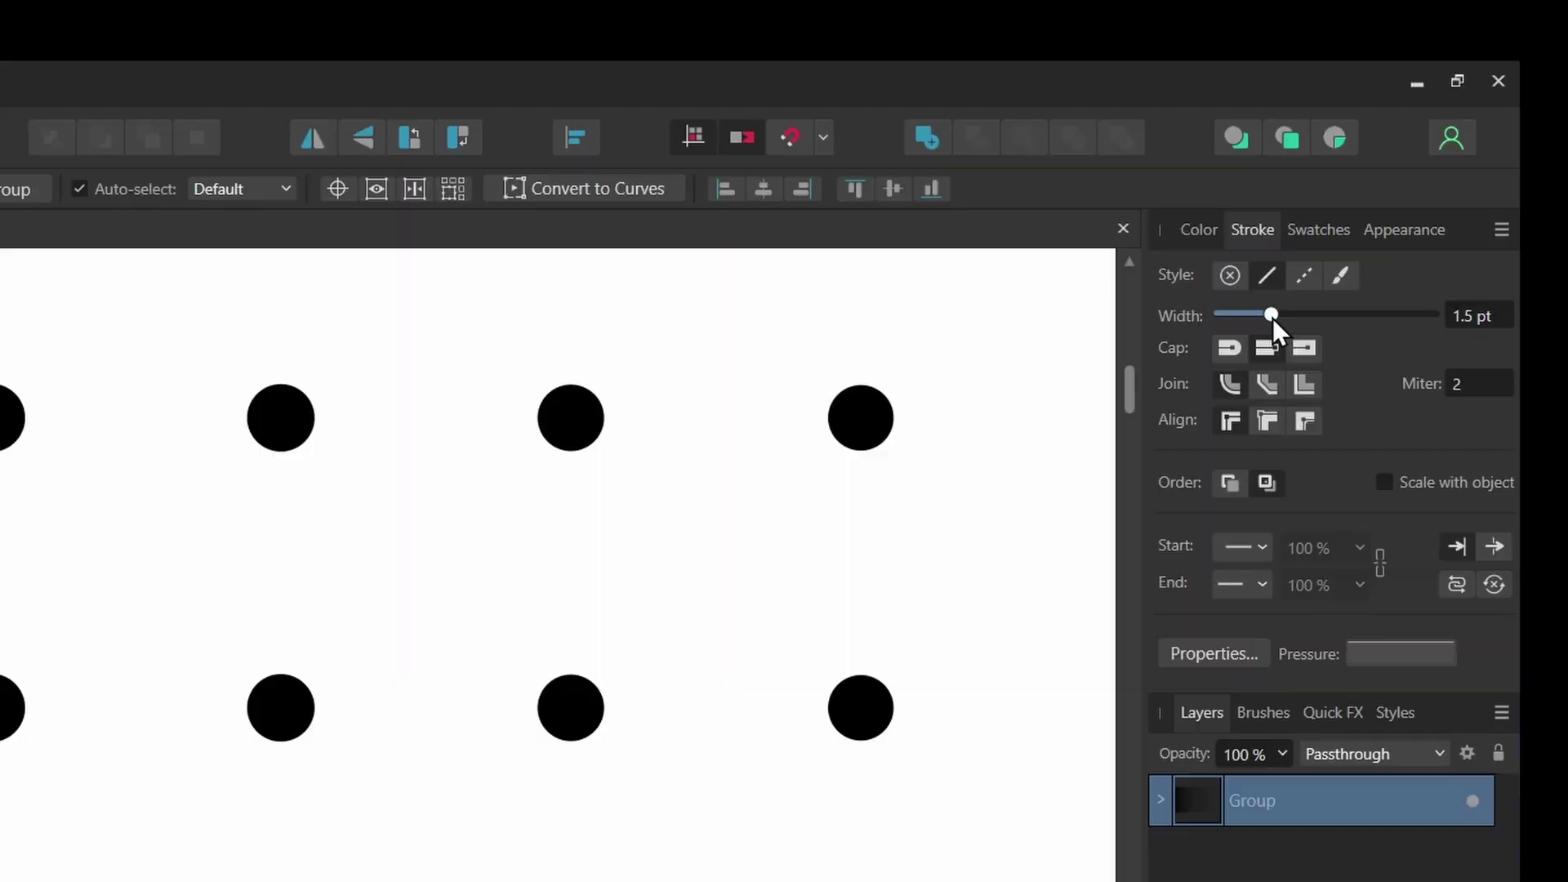
- Widen the stroke and align it outside each dot so the dots grow
mouse_move(1272, 316)
mouse_down()
mouse_move(1297, 320)
mouse_move(1274, 322)
mouse_up()
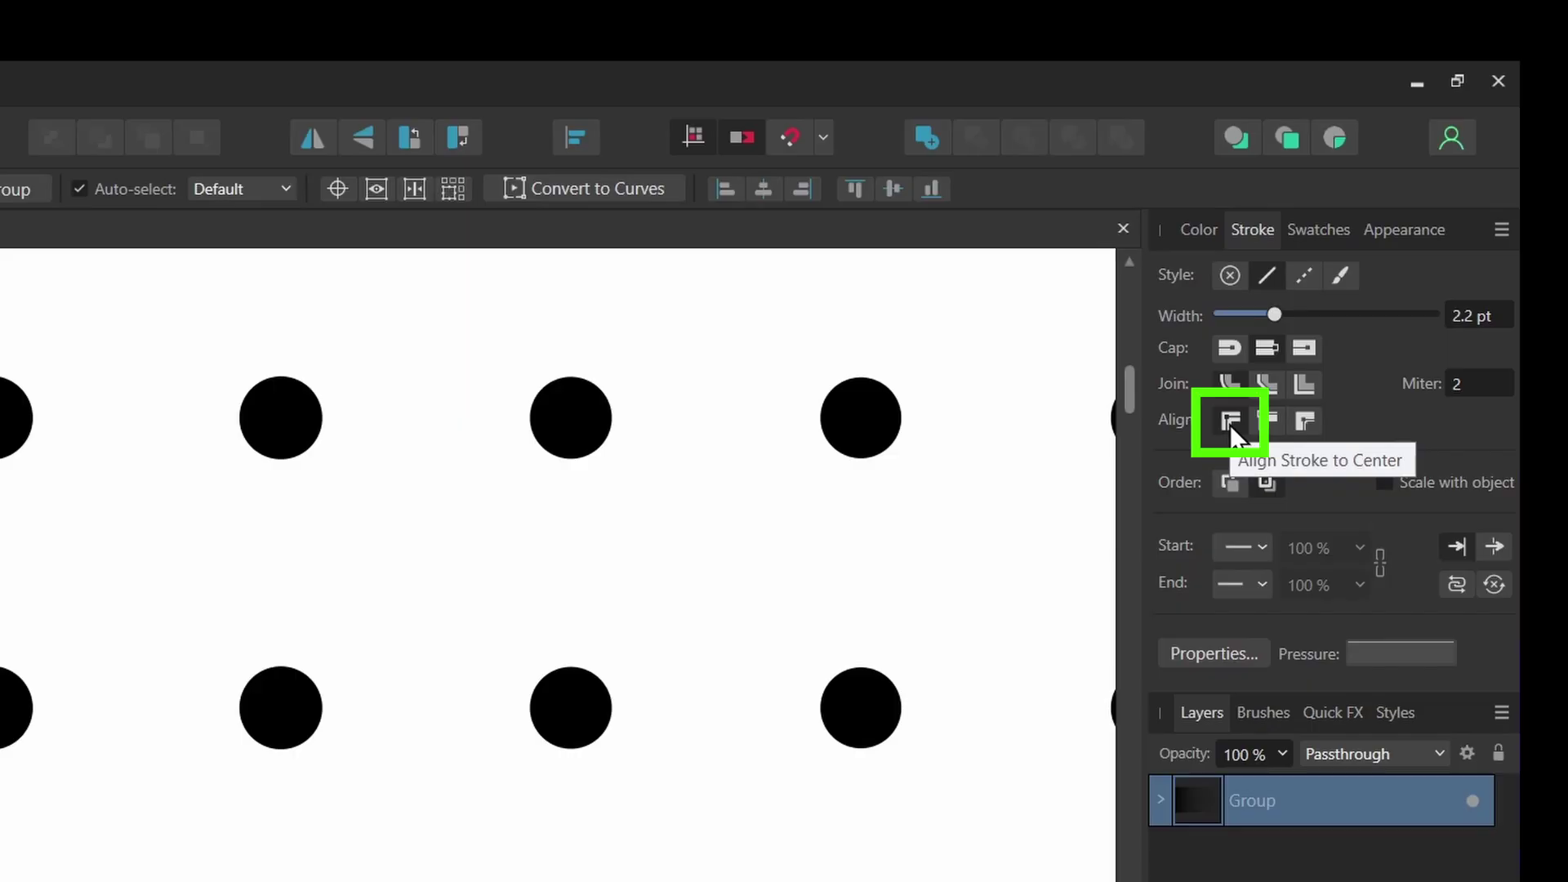
click(1310, 423)
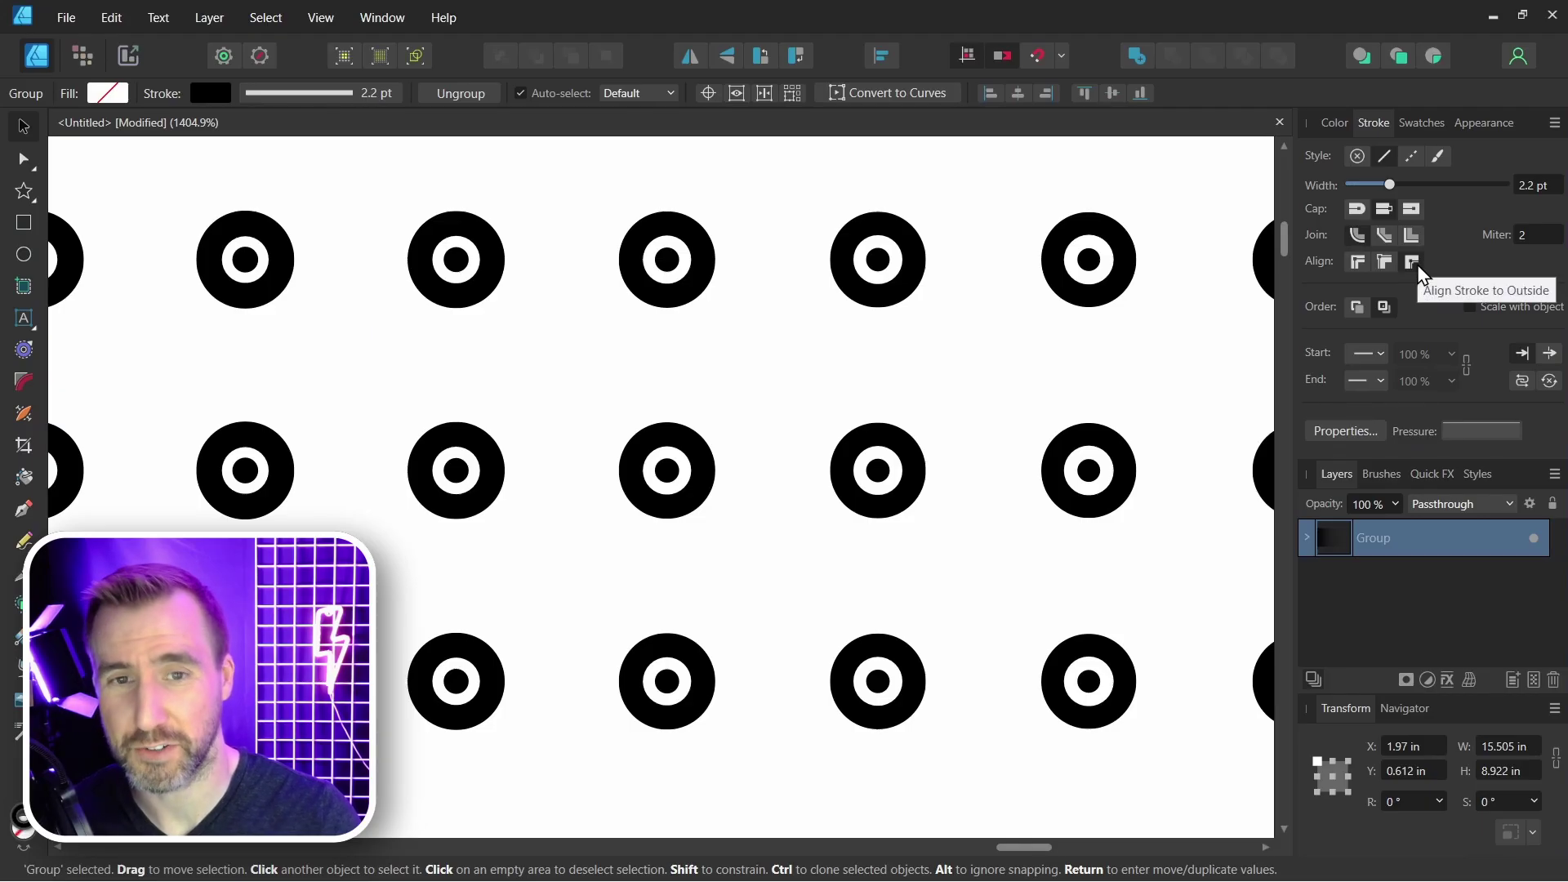
scroll(1010, 431, down, 15)
mouse_move(1389, 185)
mouse_down()
mouse_move(1409, 186)
mouse_move(1393, 186)
mouse_up()
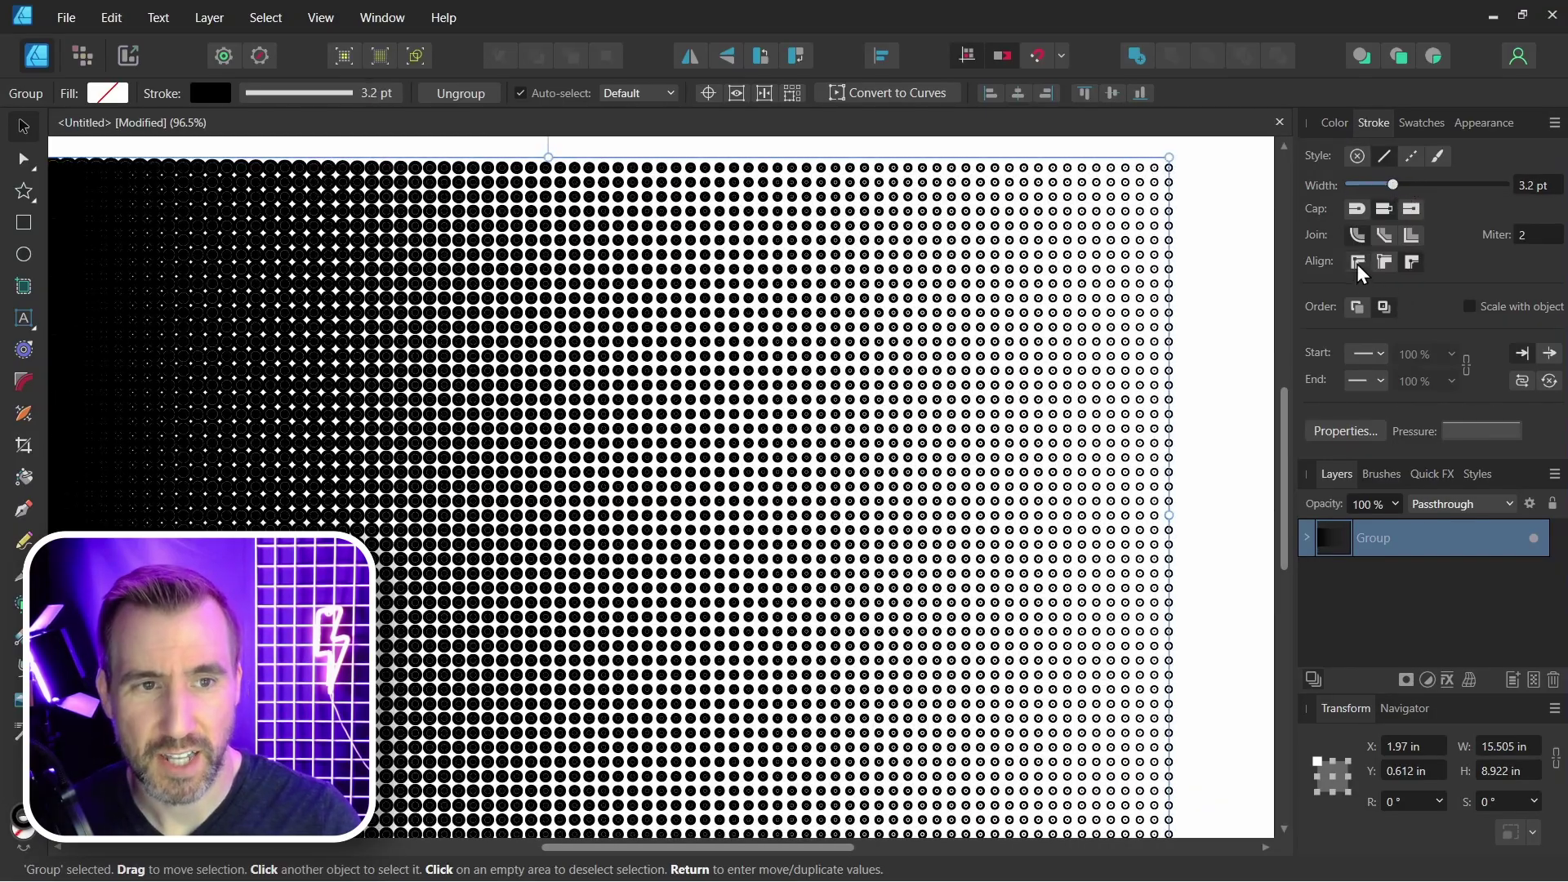
scroll(1167, 166, up, 10)
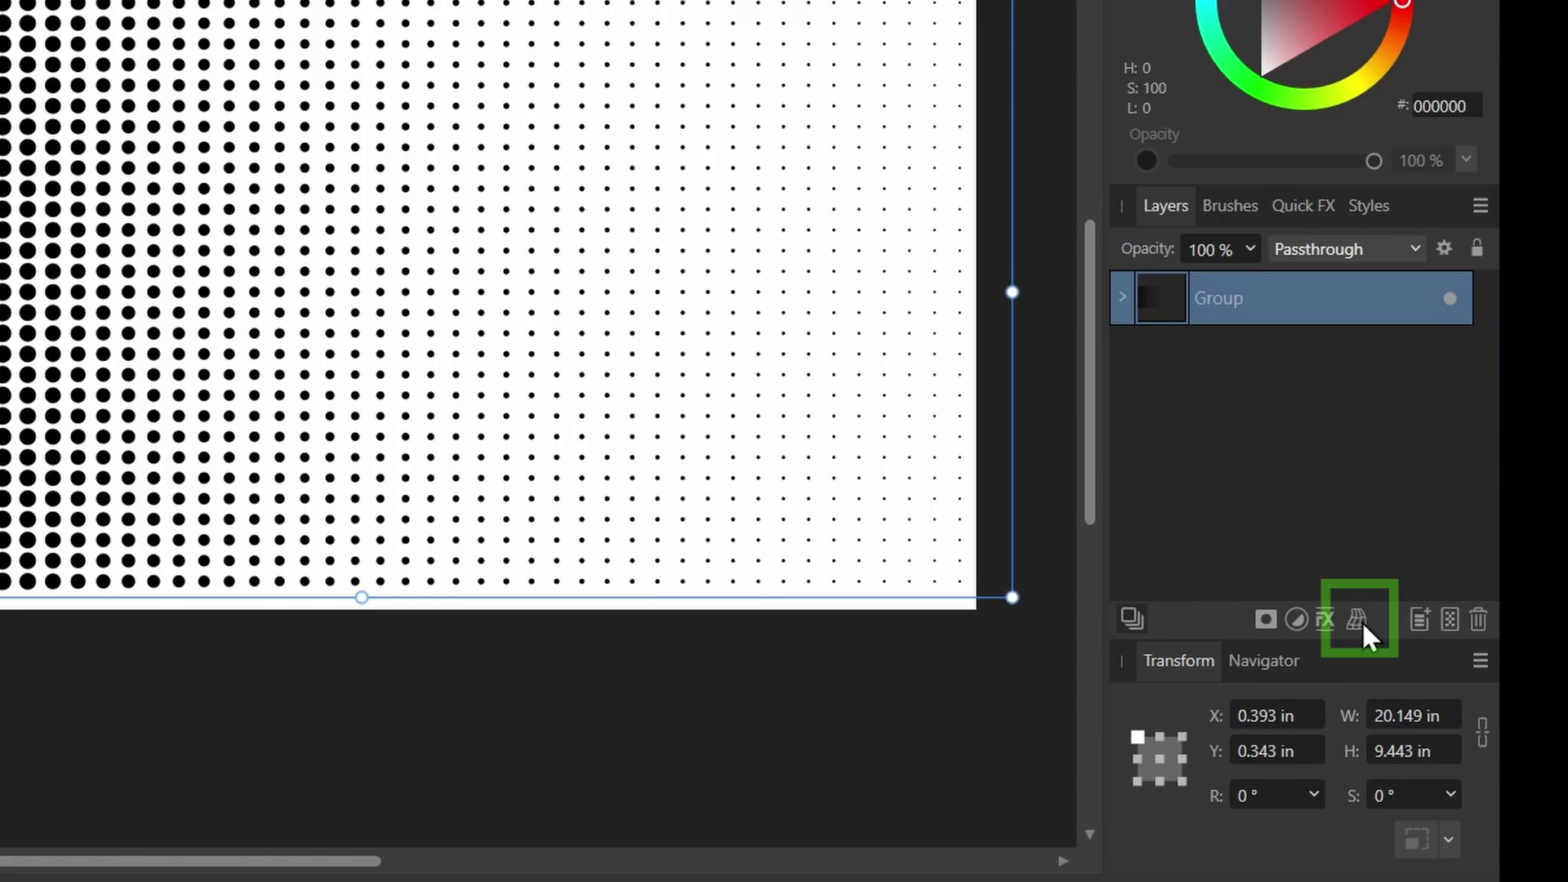
- Apply a Fish Eye warp to the dot group and bend it with two mesh nodes
click(1470, 680)
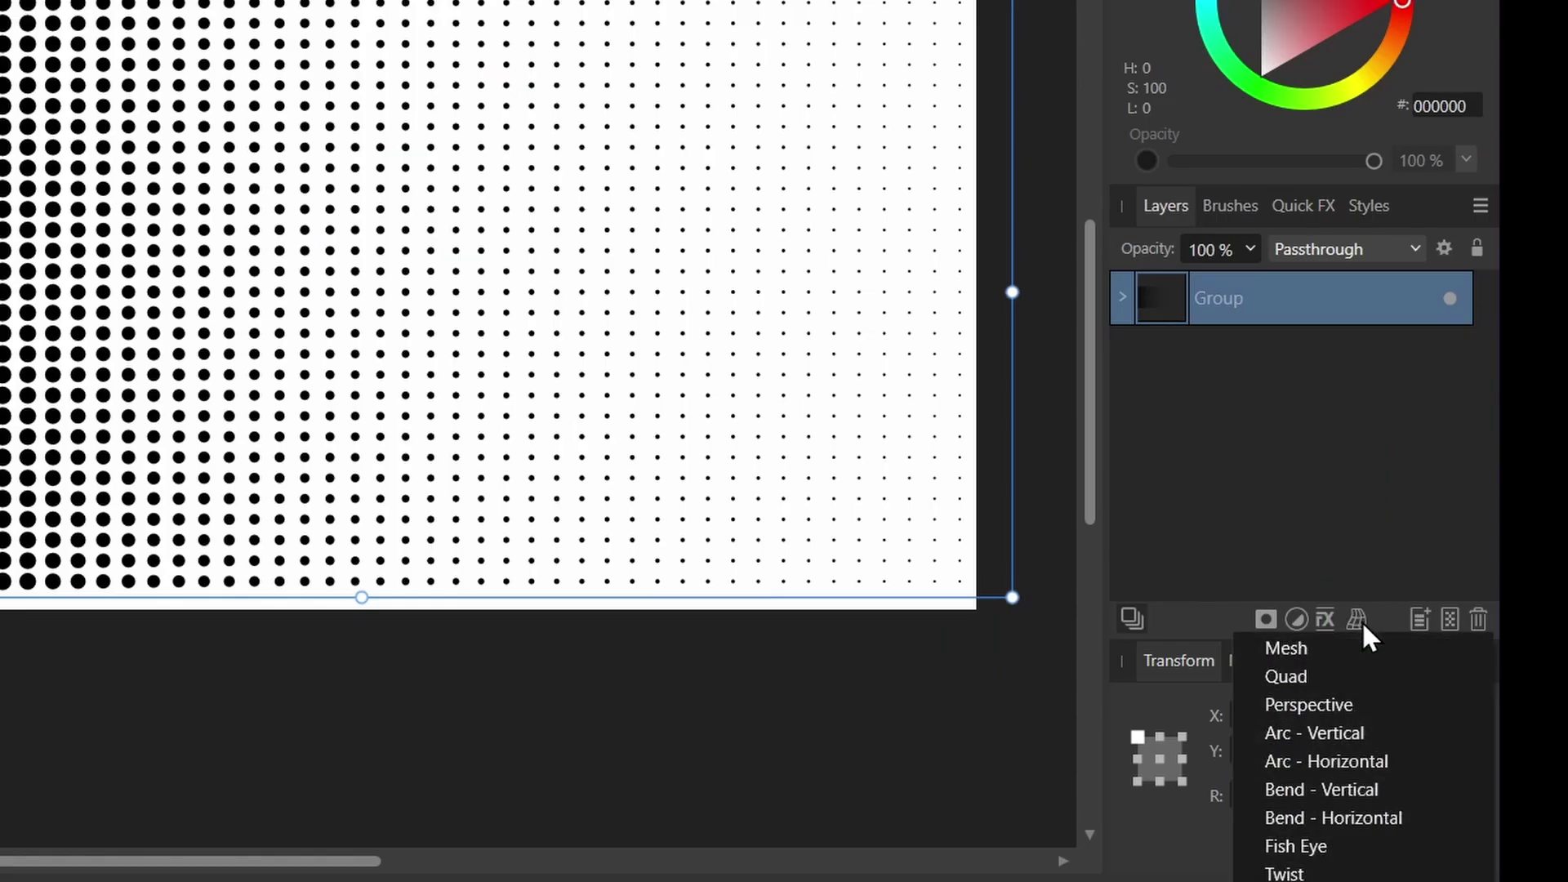
click(1345, 854)
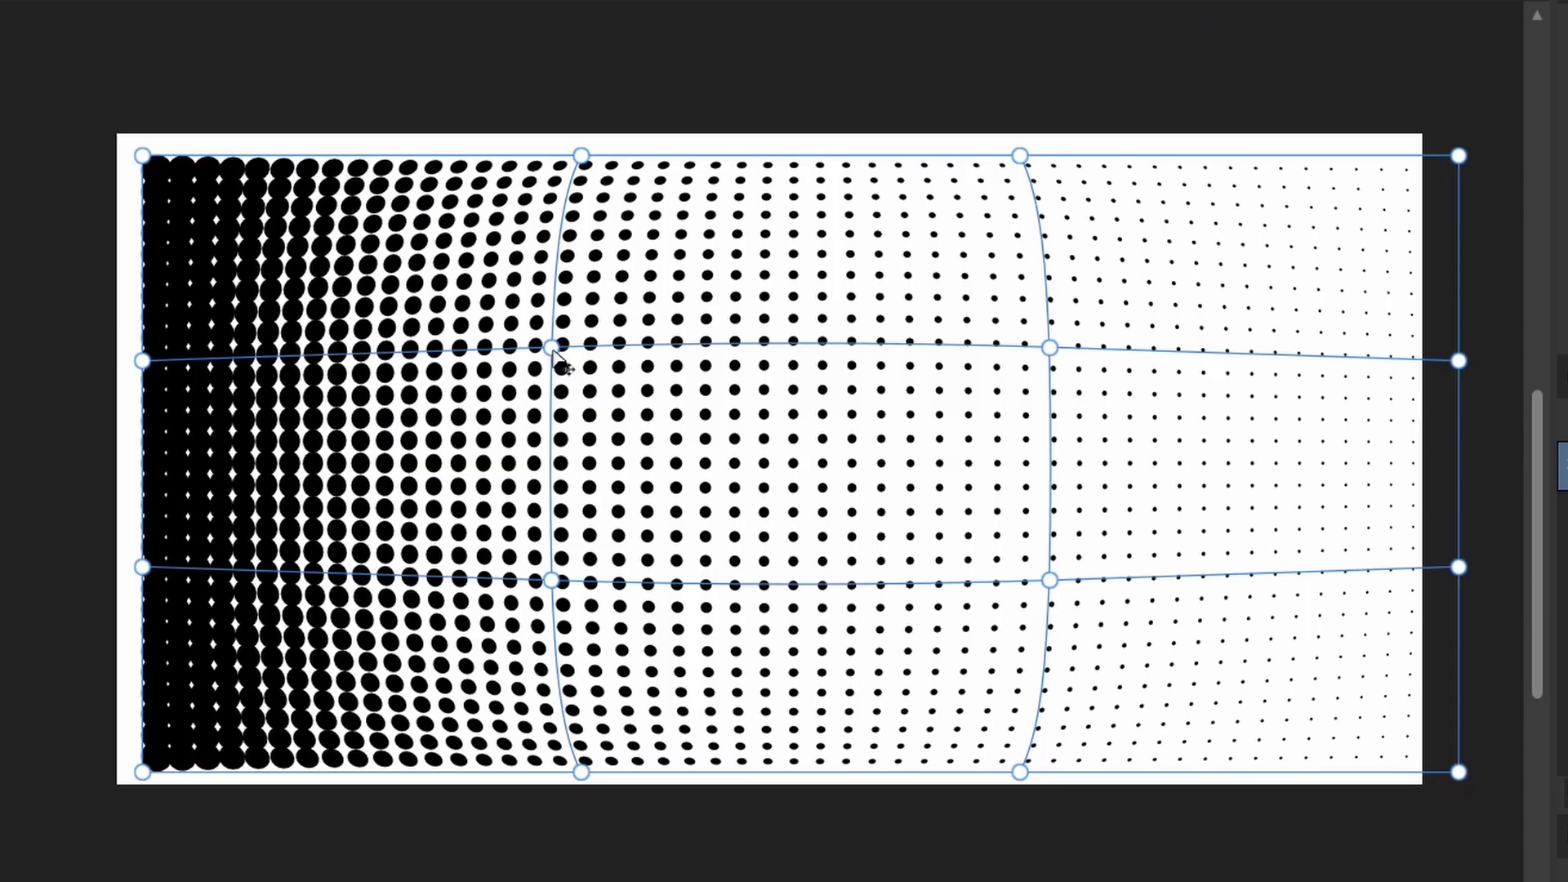
drag(560, 357, 636, 322)
drag(552, 580, 748, 503)
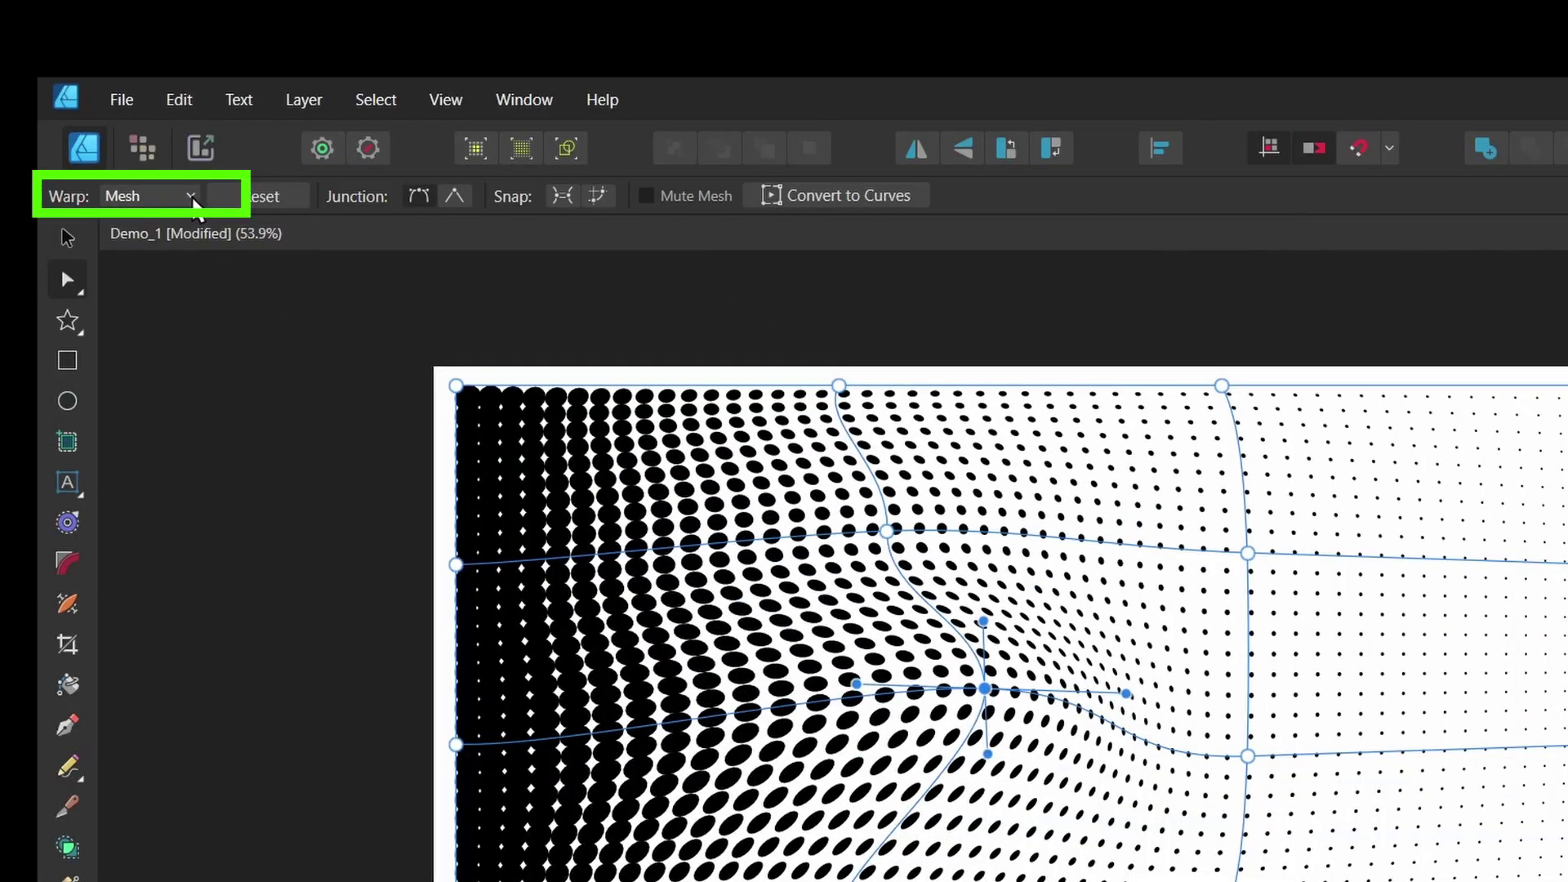
- Switch the warp to Perspective and pull both top corners inward into a receding floor
click(192, 198)
click(162, 319)
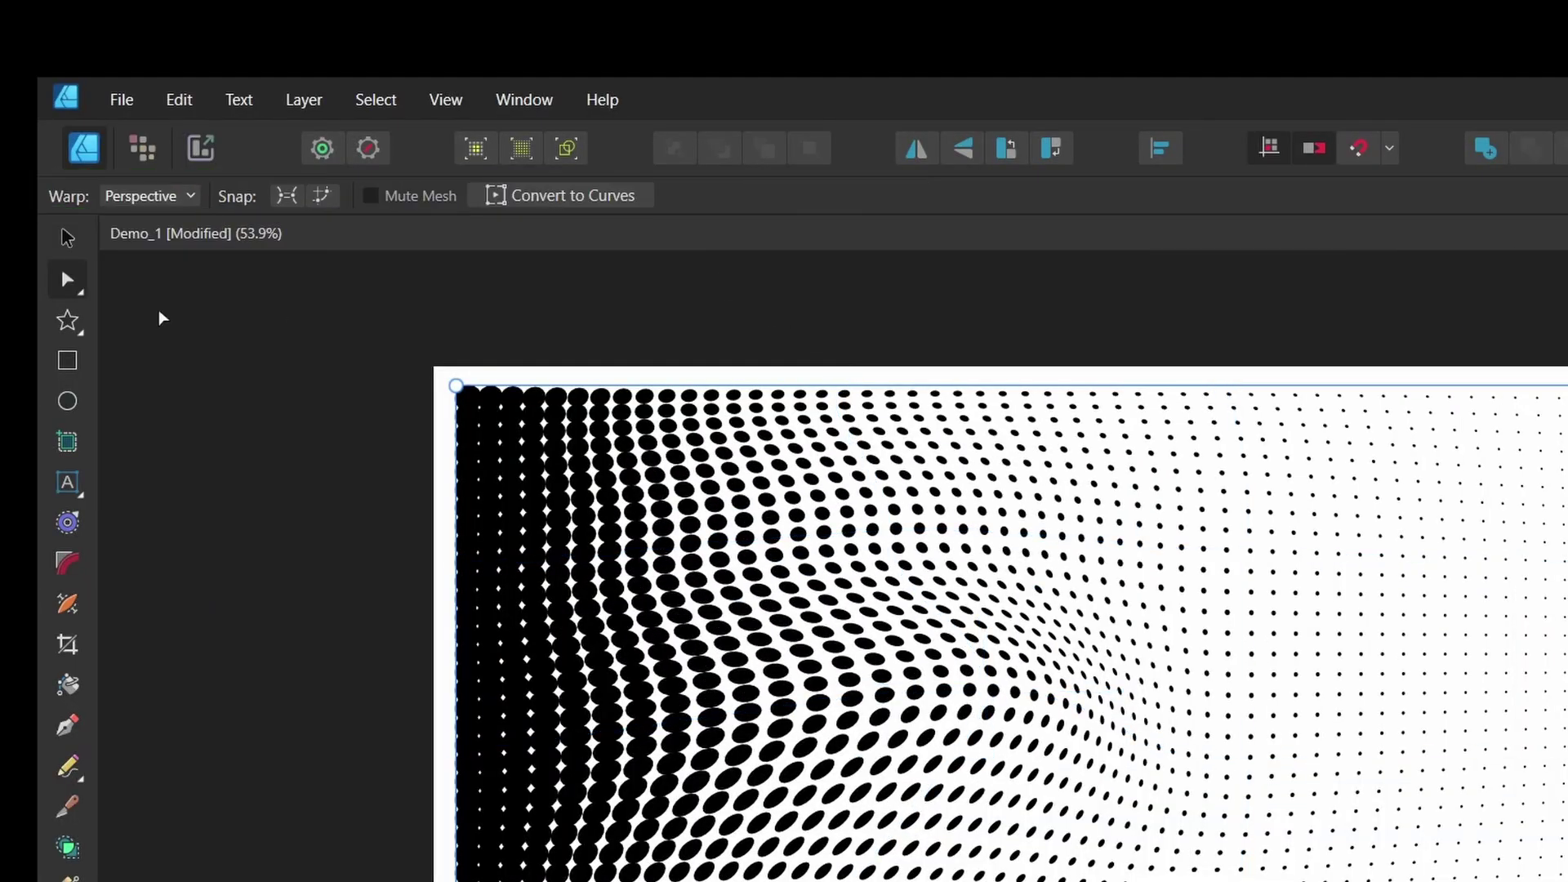
drag(456, 386, 741, 624)
drag(1178, 266, 949, 433)
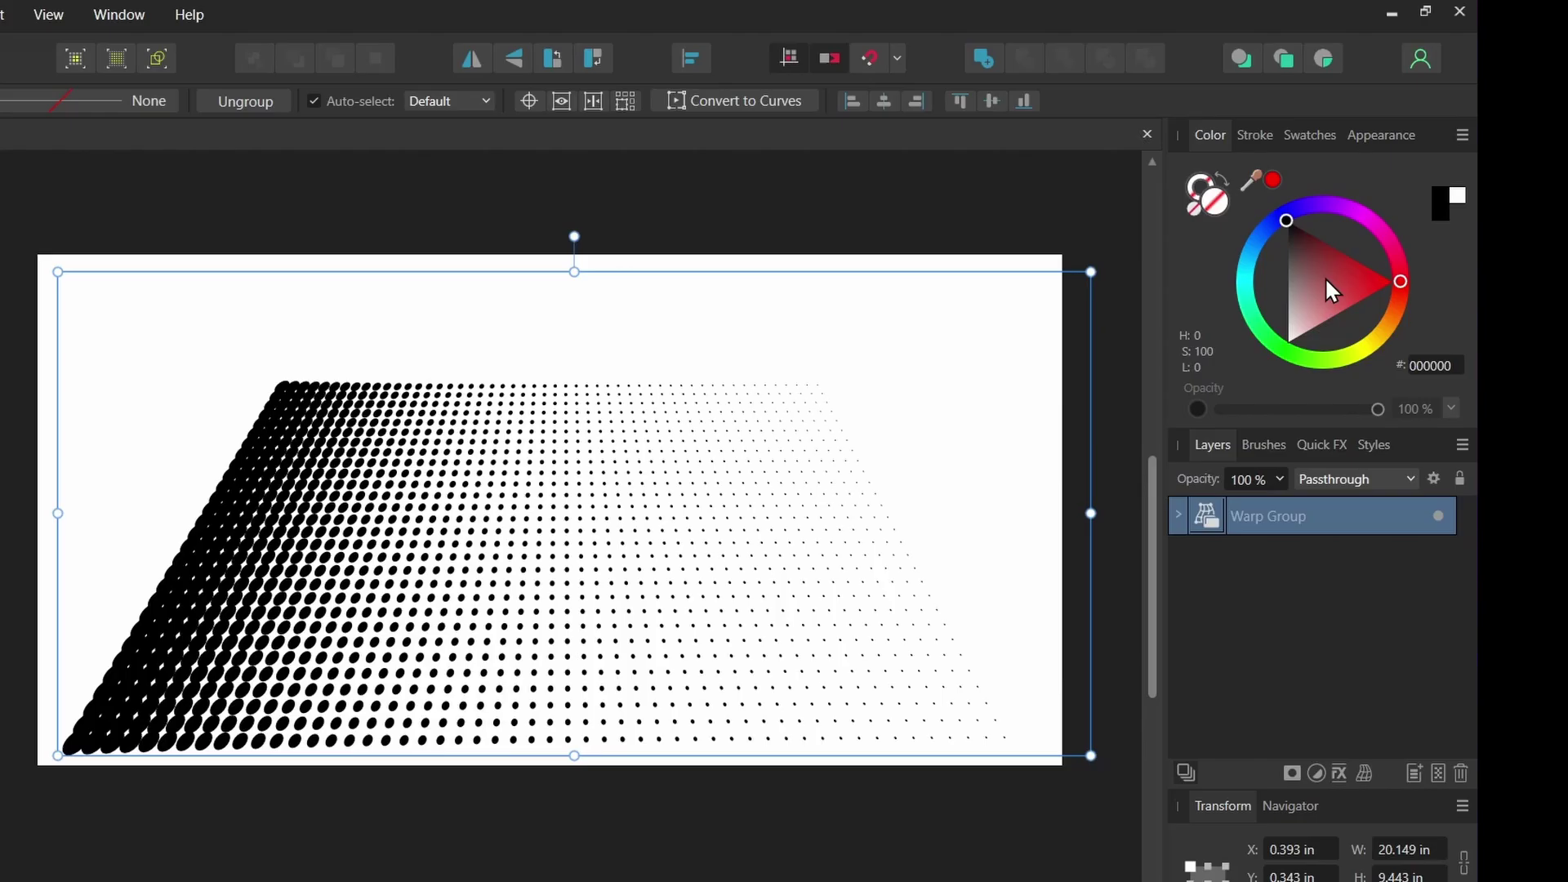
- Fill the warped dots with a blue-to-red gradient, with the red end at the lower left
drag(1441, 259, 1247, 263)
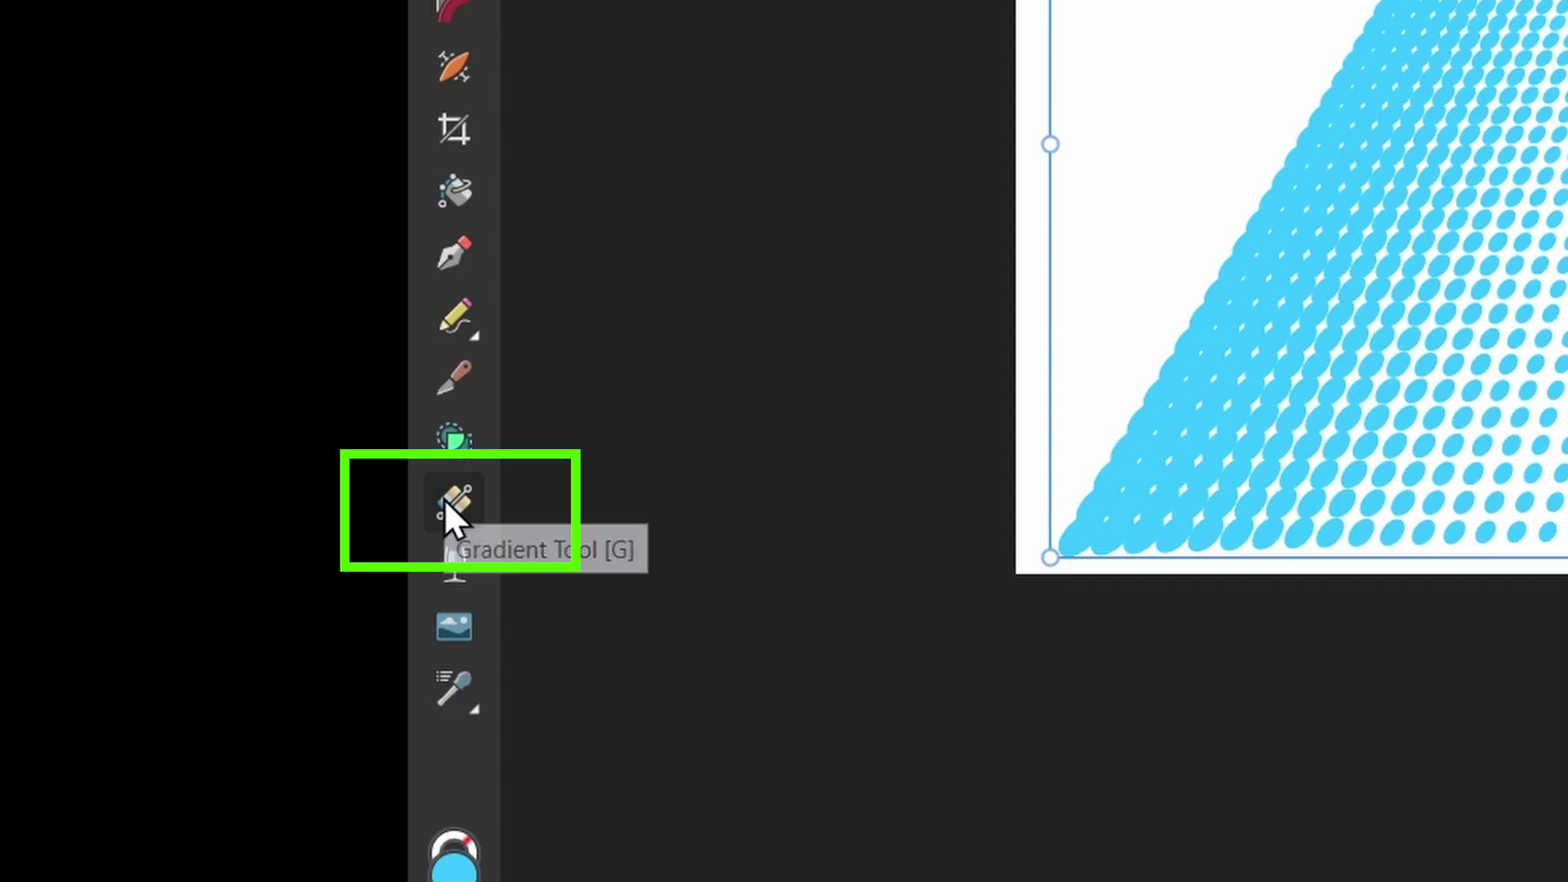
click(451, 500)
drag(338, 357, 409, 398)
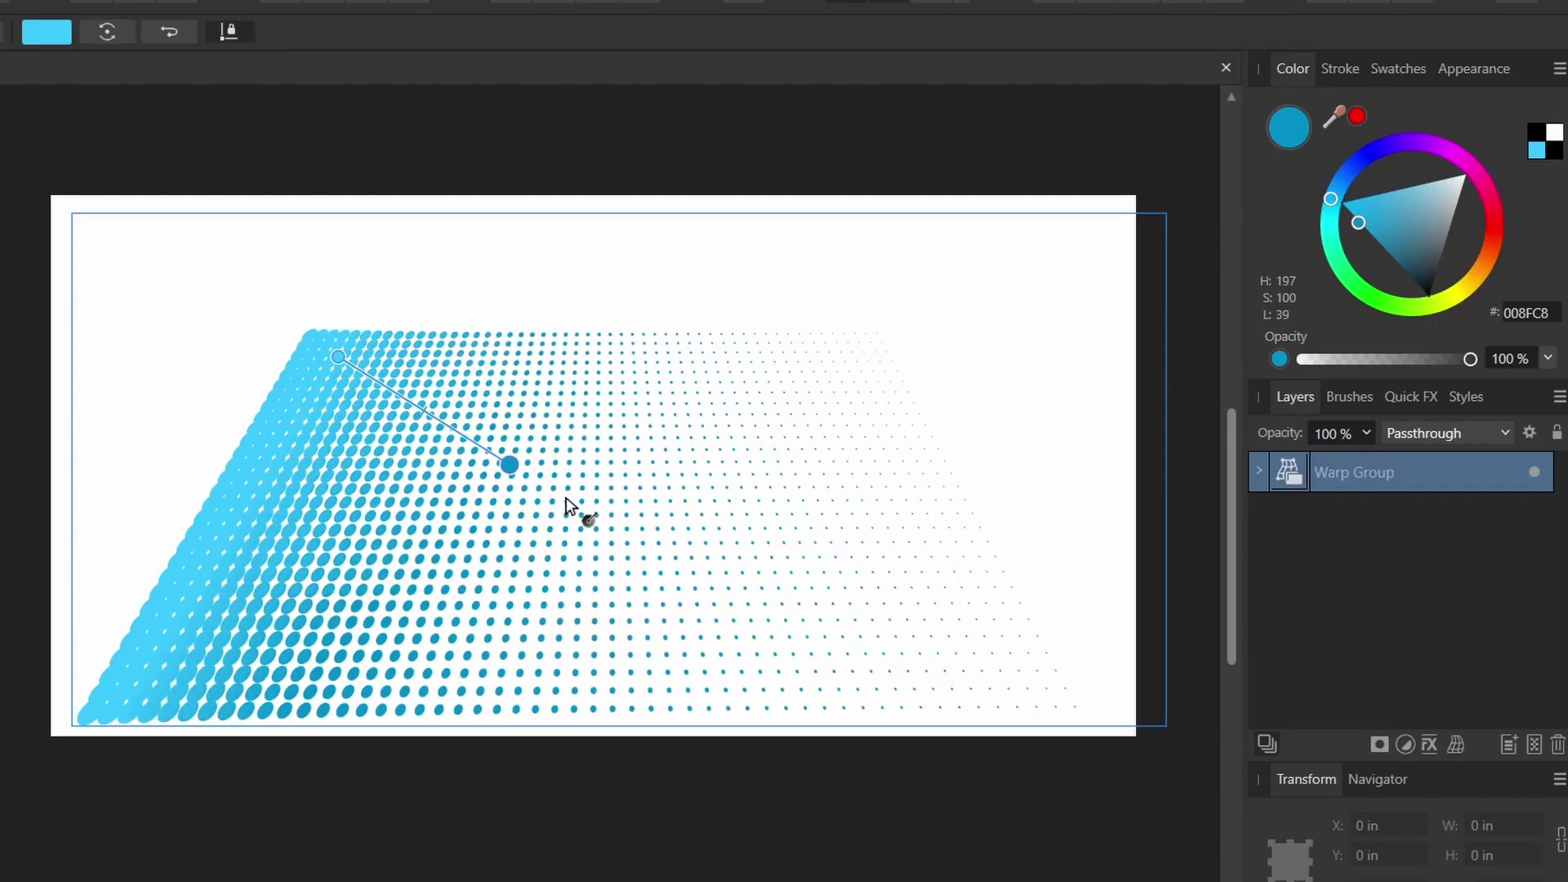
drag(569, 507, 799, 631)
drag(1359, 172, 1503, 219)
drag(621, 634, 258, 681)
click(371, 385)
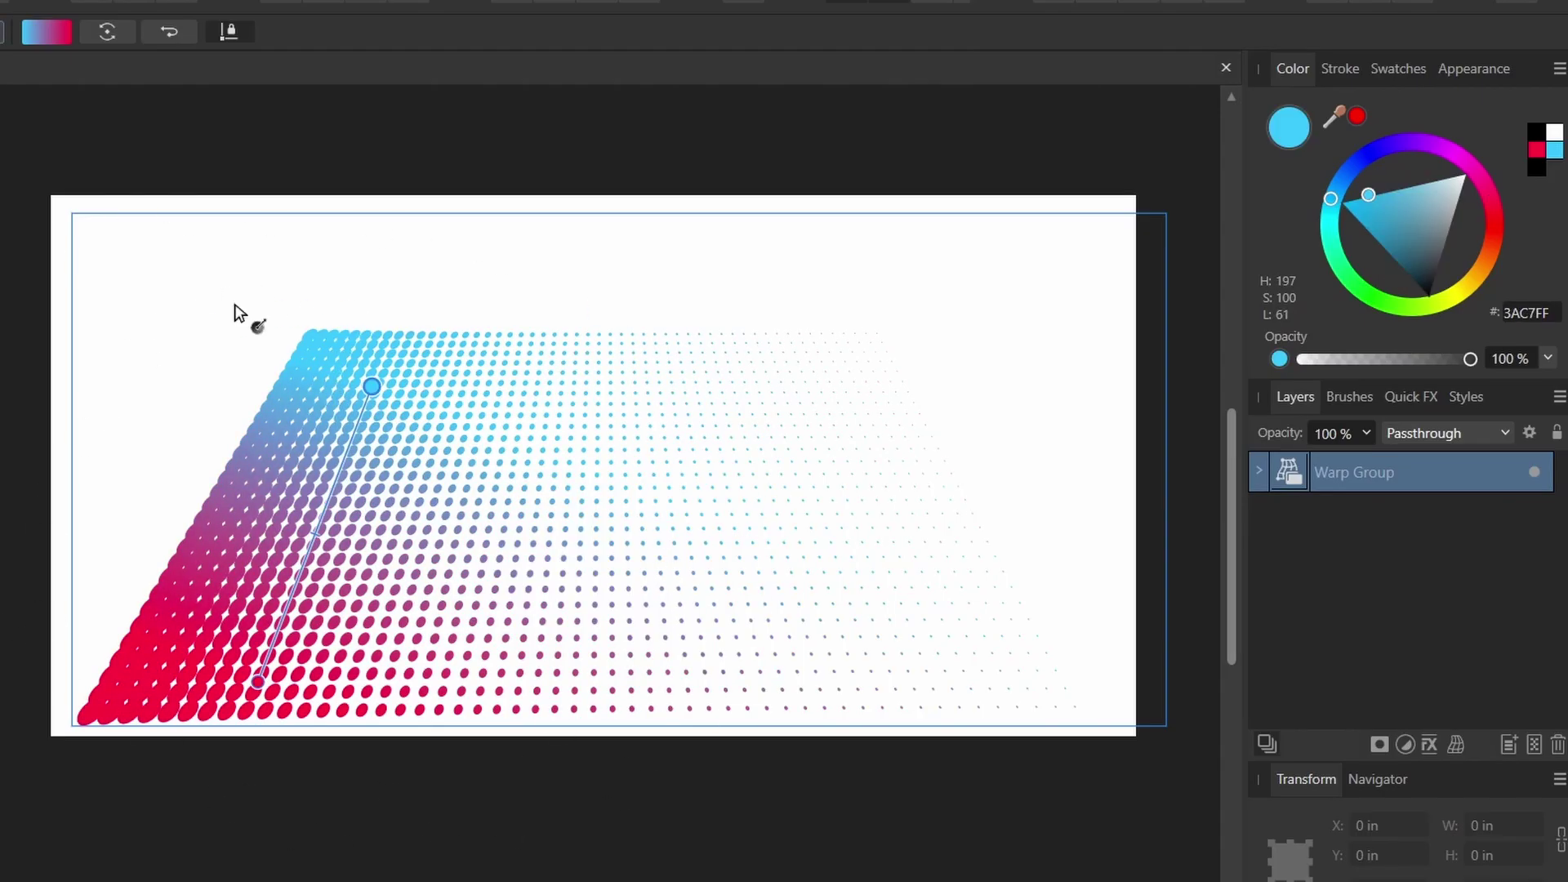